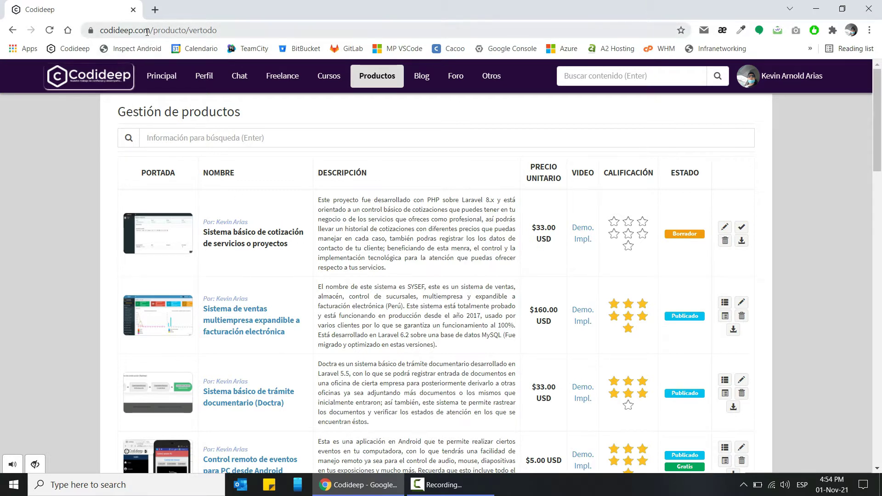
# - Open the CodiQuote demo site demoprojectquote.codideep.com in a new browser tab
pyautogui.moveTo(151, 30); pyautogui.dragTo(117, 32)
pyautogui.click(315, 195)
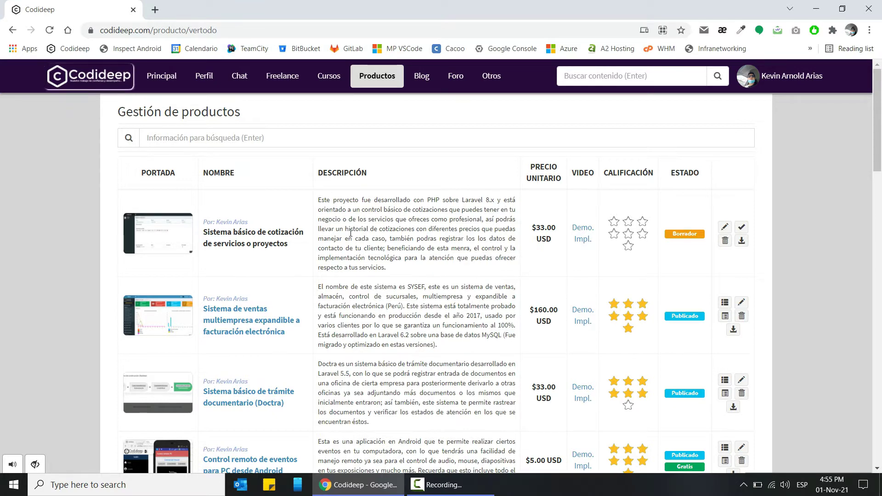
pyautogui.click(158, 12)
pyautogui.write('demoprojectquote.codideep.com')
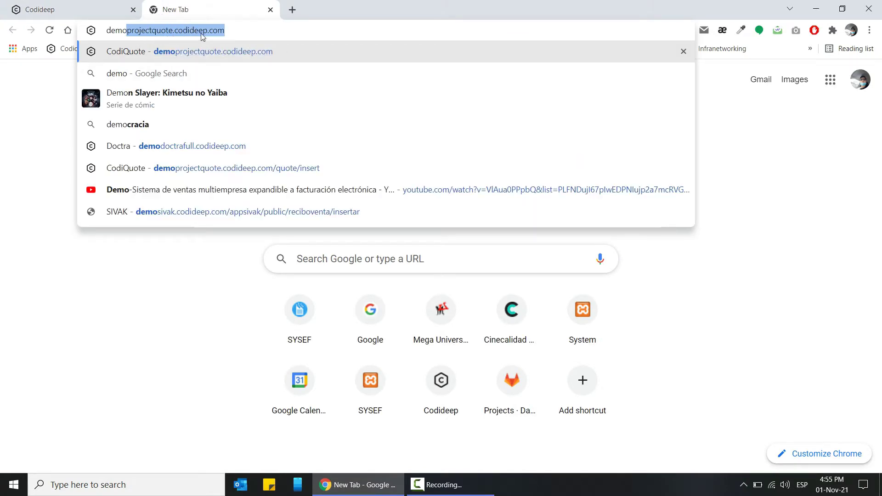
pyautogui.press('Return')
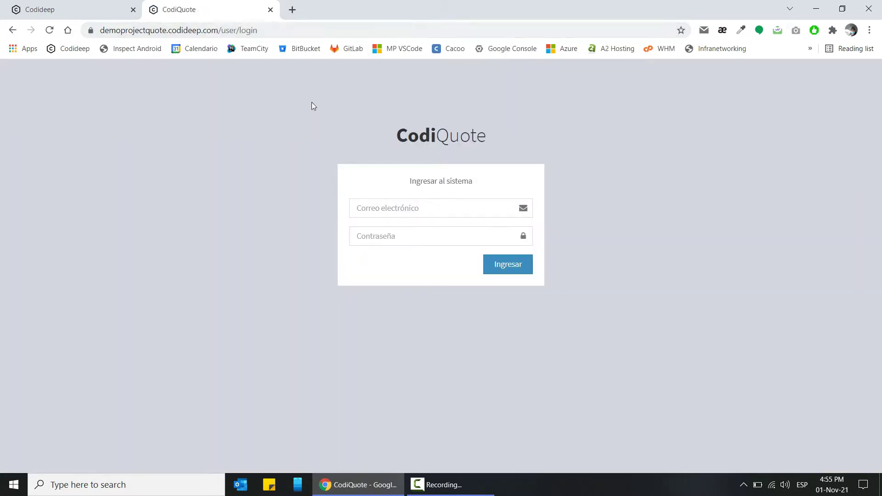
pyautogui.click(98, 7)
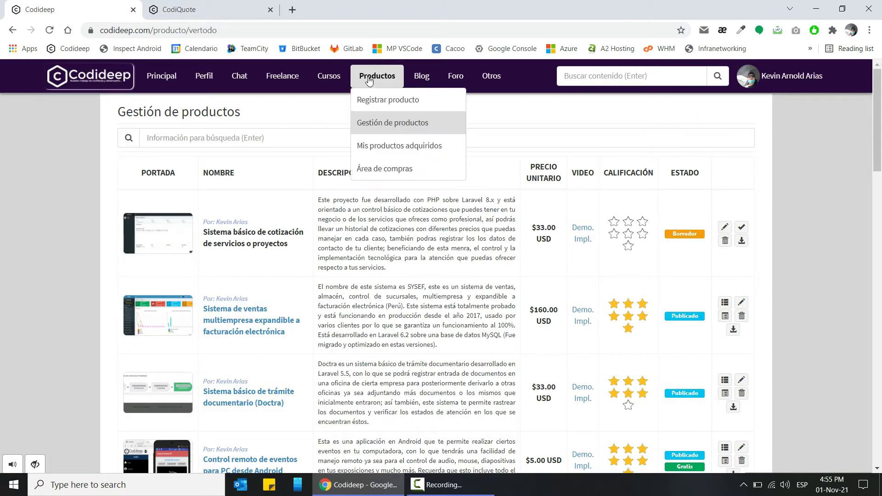
pyautogui.click(223, 7)
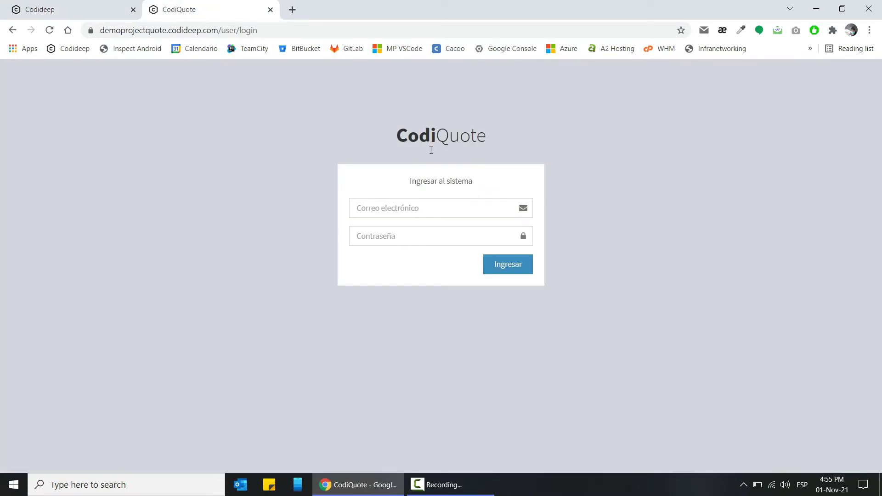
# - Log in to CodiQuote with the account e-mail and password
pyautogui.click(414, 207)
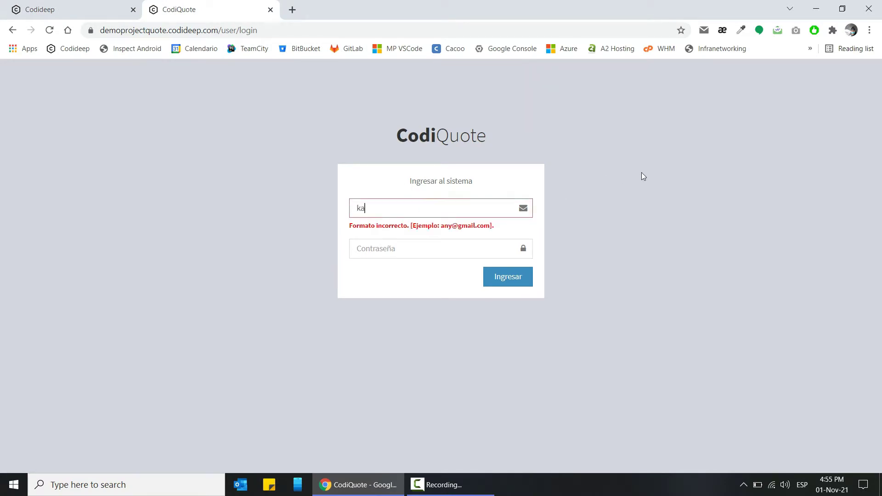
pyautogui.press('Tab')
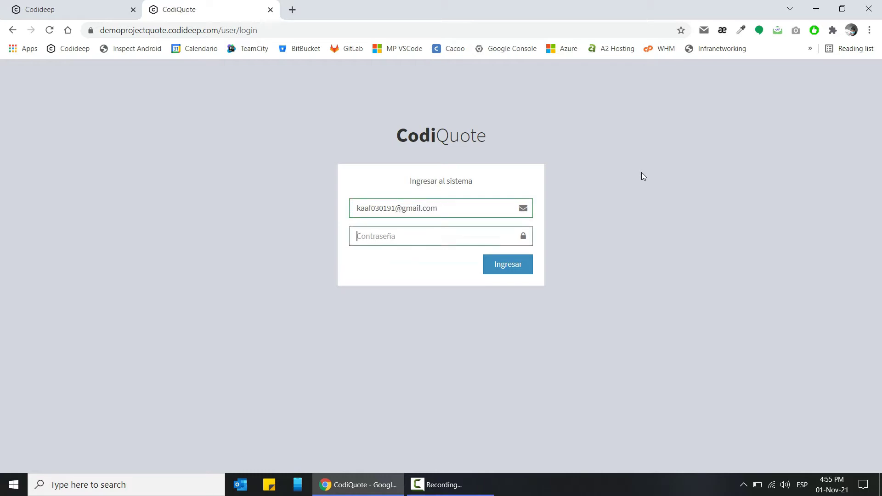
pyautogui.write('******')
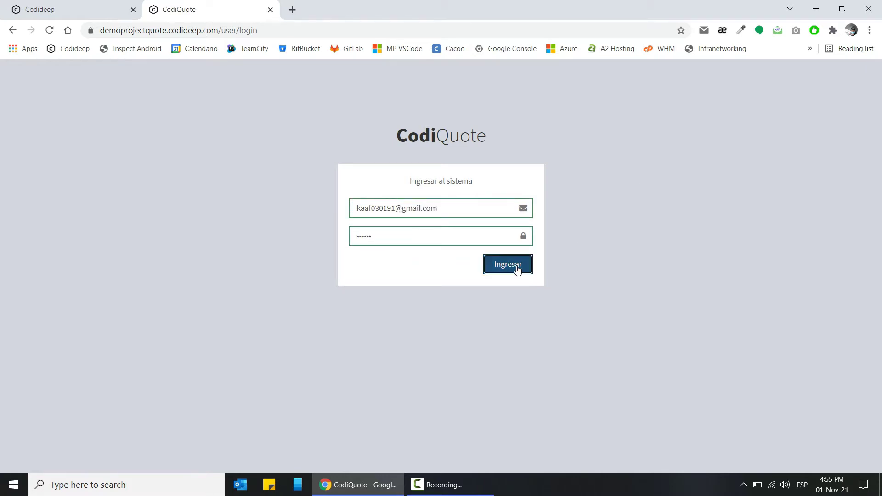
pyautogui.click(516, 266)
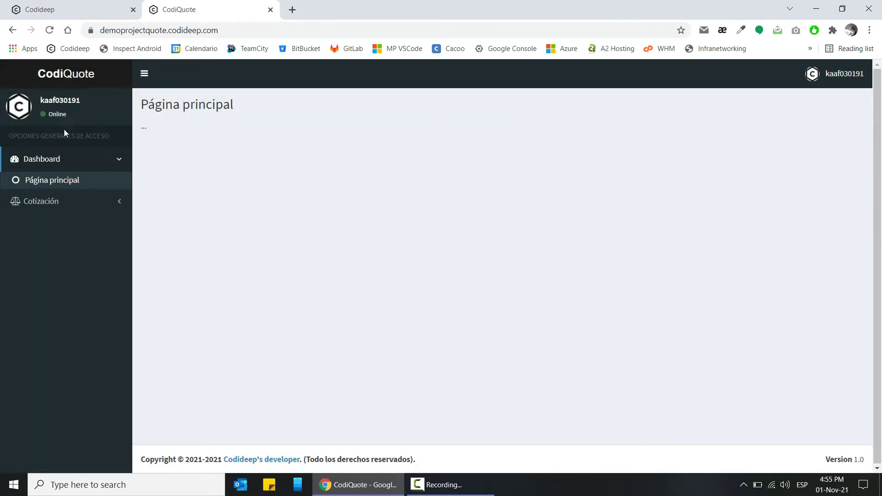
# - Go to Cotización > Lista de cotizaciones and select the page's web address
pyautogui.click(60, 203)
pyautogui.click(93, 162)
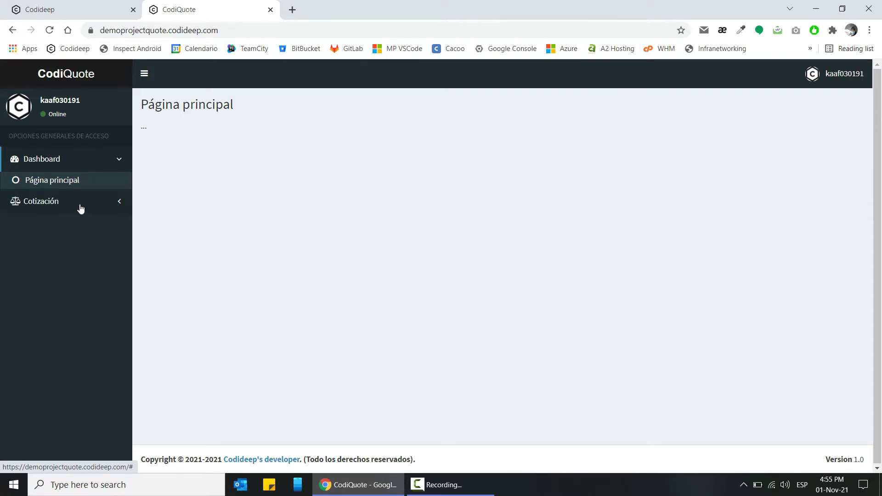
pyautogui.click(67, 203)
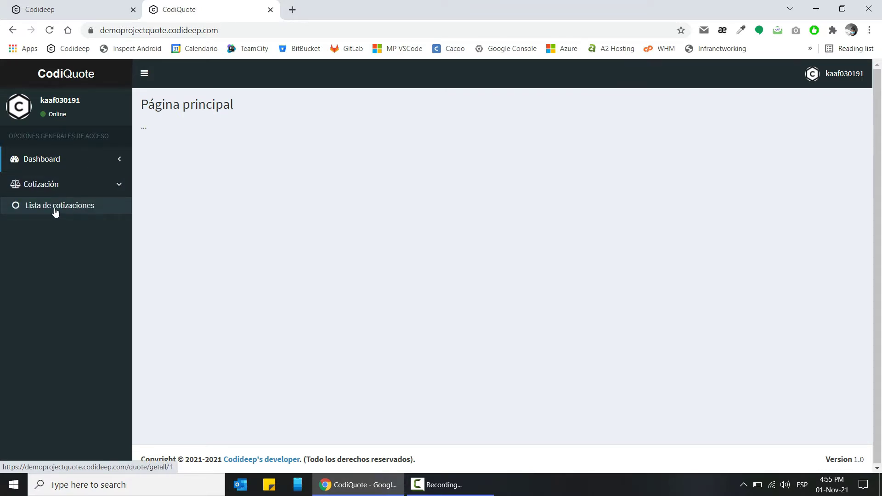
pyautogui.click(68, 211)
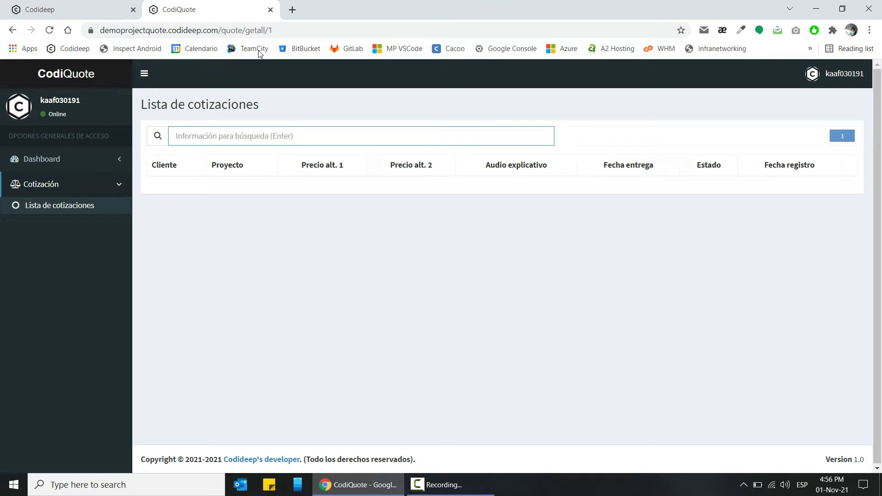
pyautogui.click(235, 30)
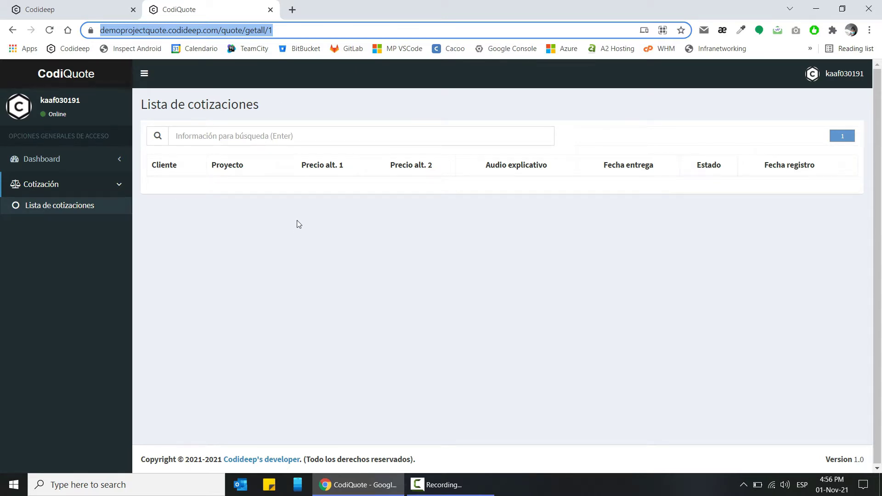
# - Load the quote address, ending in /quote/insert, in an incognito window
pyautogui.hotkey('ctrl', 'c')
pyautogui.hotkey('ctrl', 'shift', 'n')
pyautogui.hotkey('ctrl', 'v')
pyautogui.press('BackSpace')
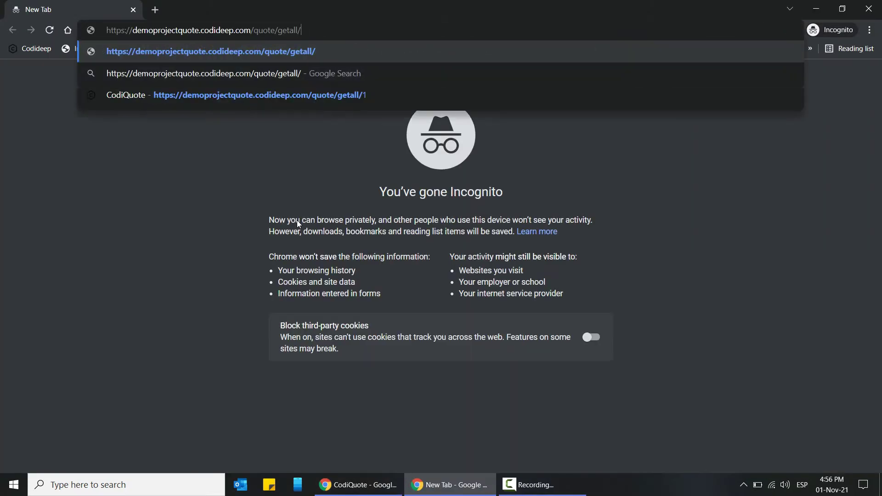
pyautogui.press('BackSpace')
pyautogui.press('BackSpace')
pyautogui.press('BackSpace')
pyautogui.press('BackSpace')
pyautogui.press('BackSpace')
pyautogui.press('BackSpace')
pyautogui.press('BackSpace')
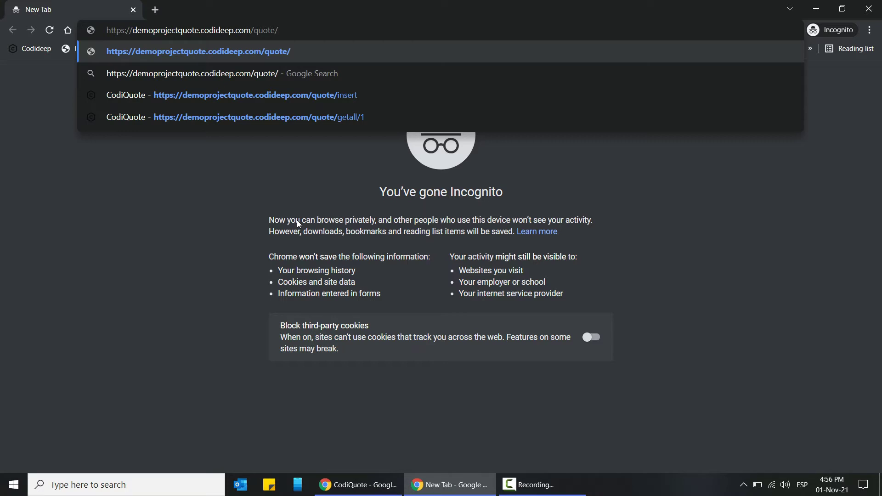
pyautogui.write('insert')
pyautogui.press('Return')
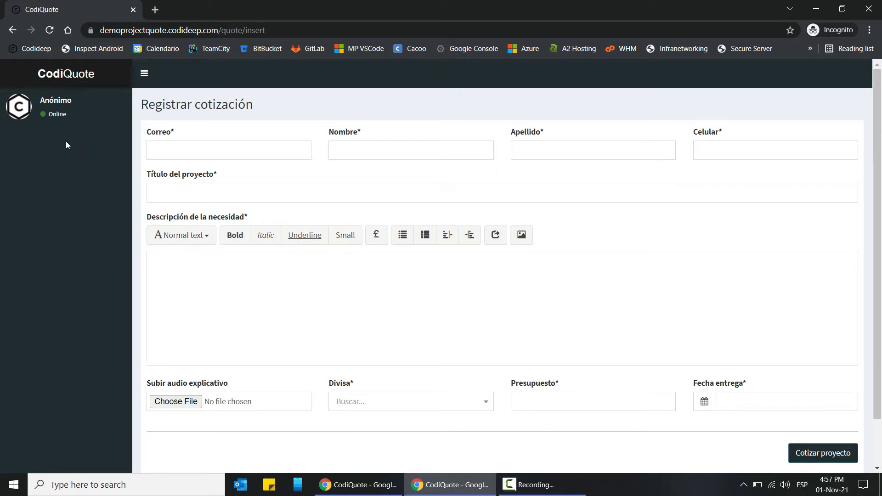
pyautogui.scroll(-2, 460, 303)
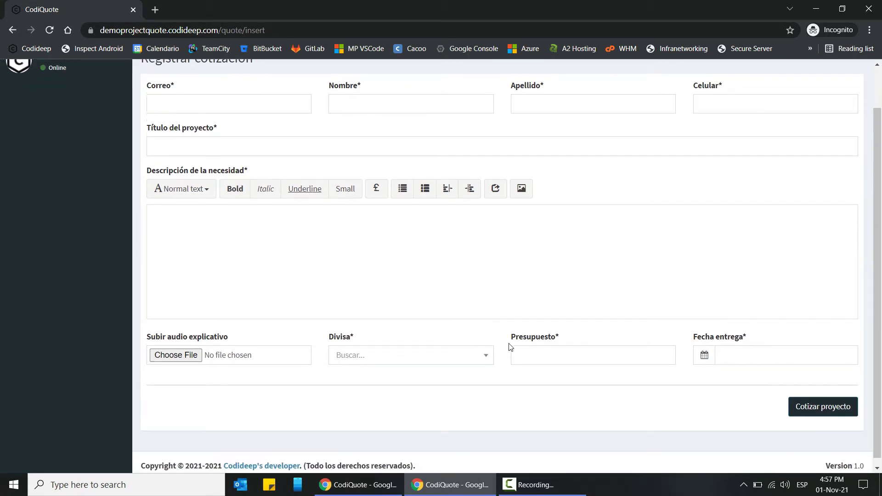
pyautogui.scroll(2, 478, 299)
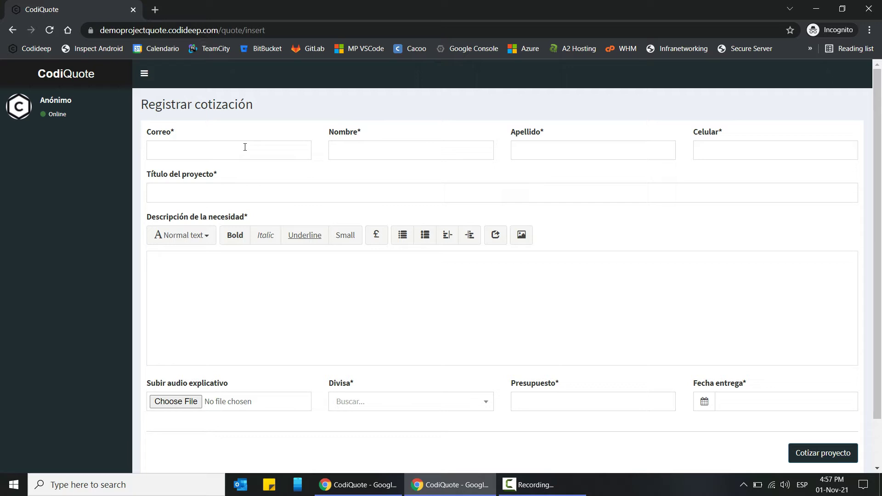
pyautogui.click(241, 150)
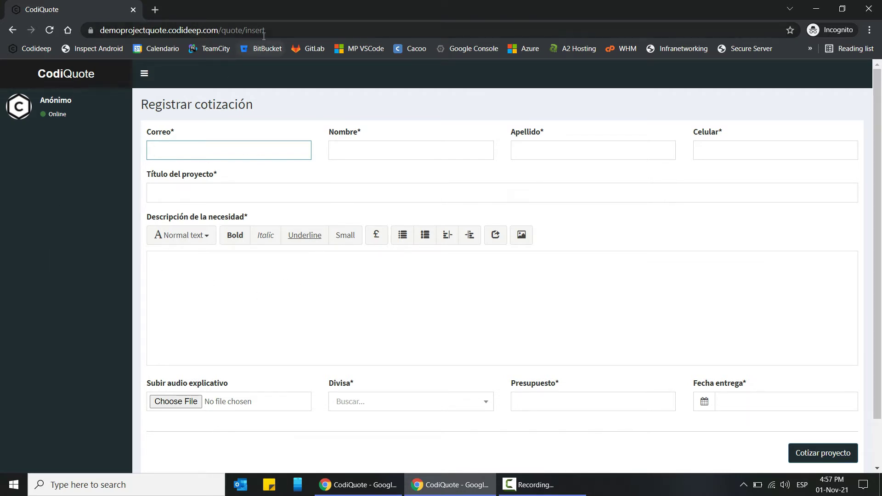
pyautogui.click(290, 27)
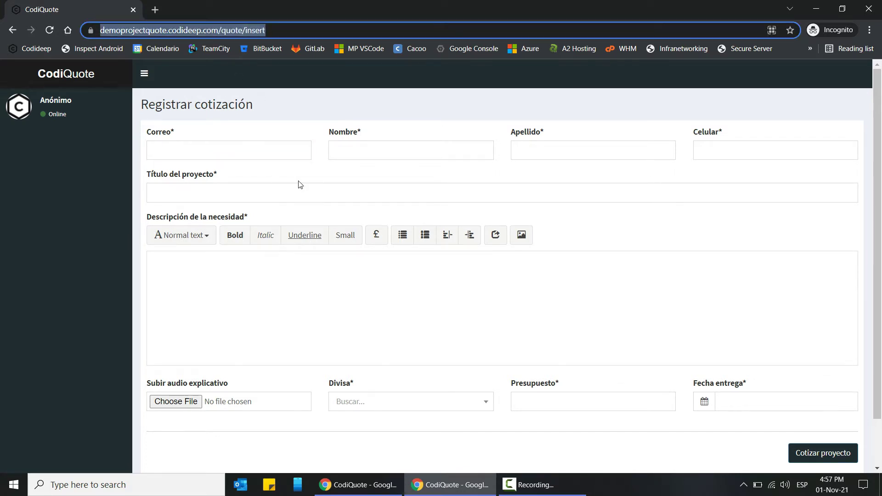
pyautogui.click(257, 148)
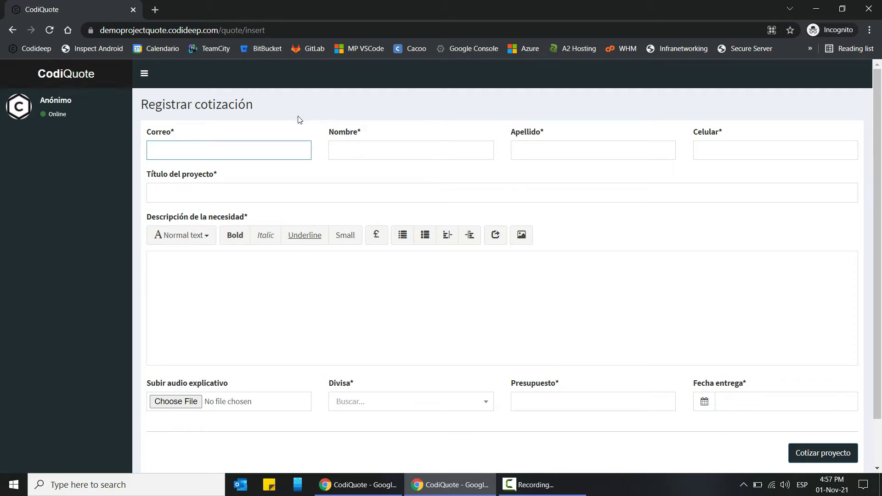
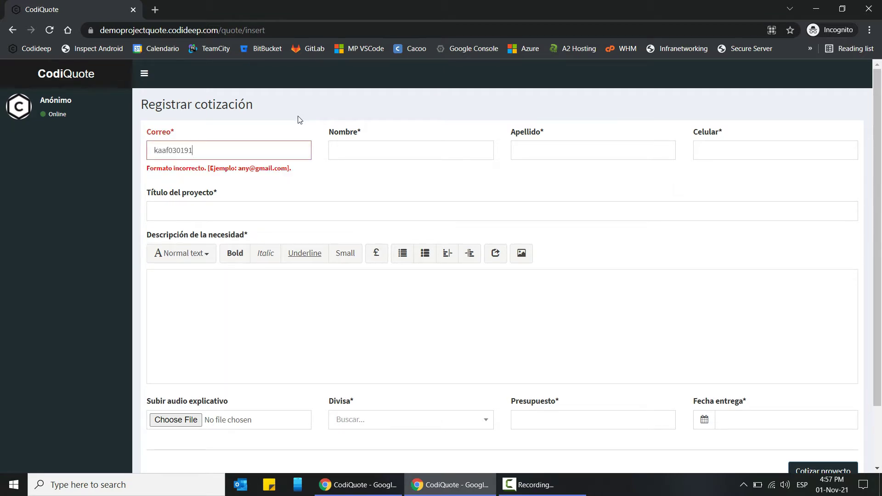
# - Enter the client's e-mail, first name, surname and mobile number in the quote form
pyautogui.press('Tab')
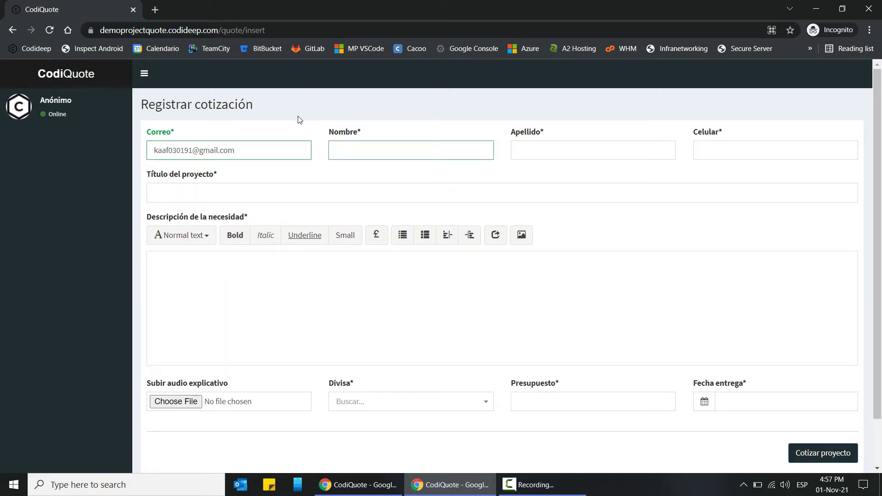
pyautogui.press('Tab')
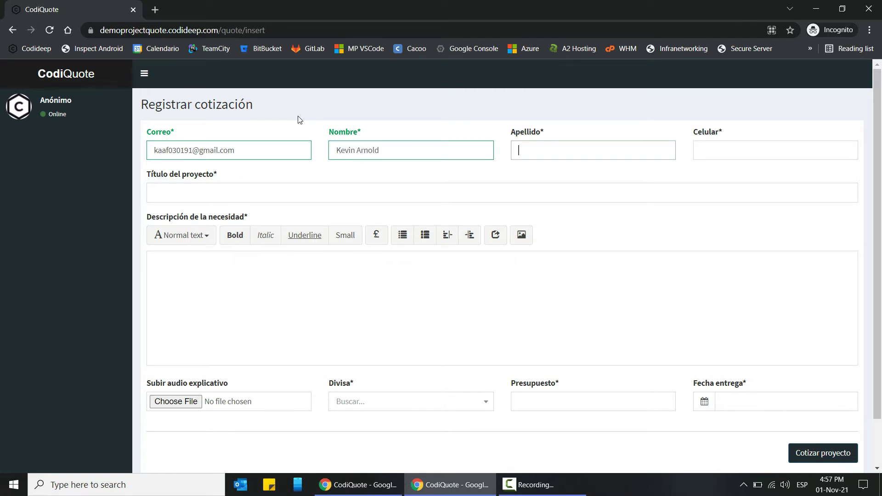
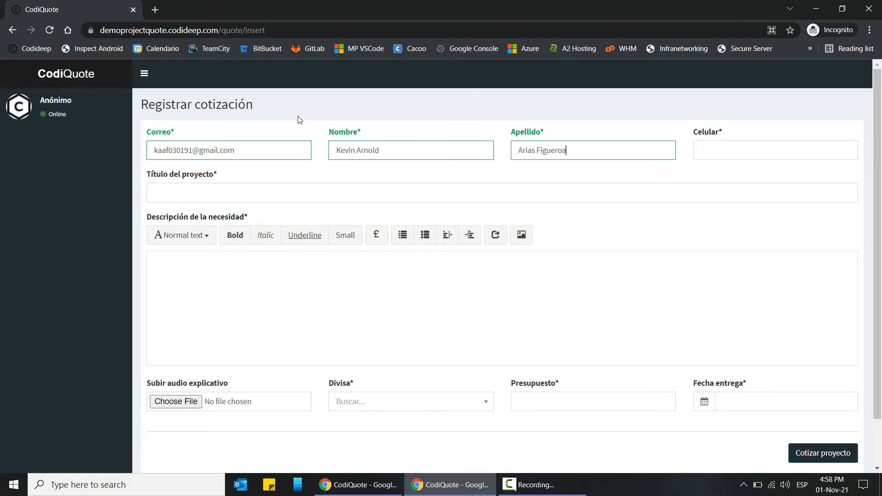
pyautogui.press('Tab')
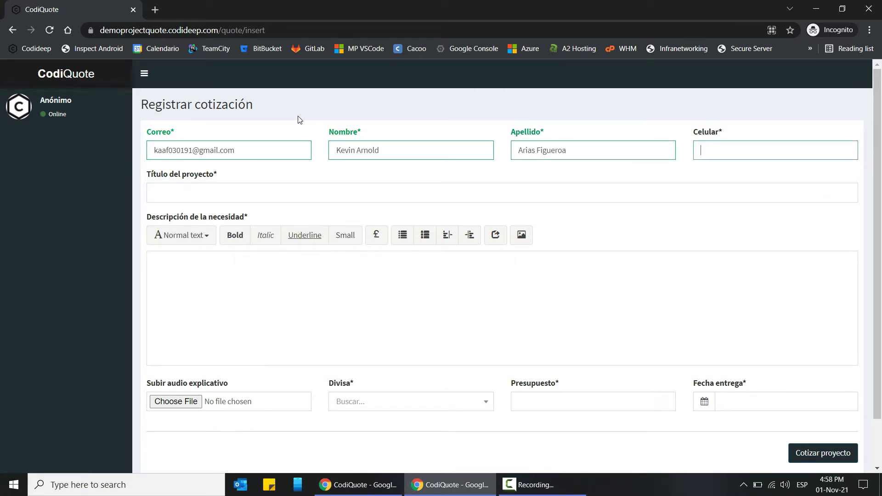
pyautogui.click(221, 202)
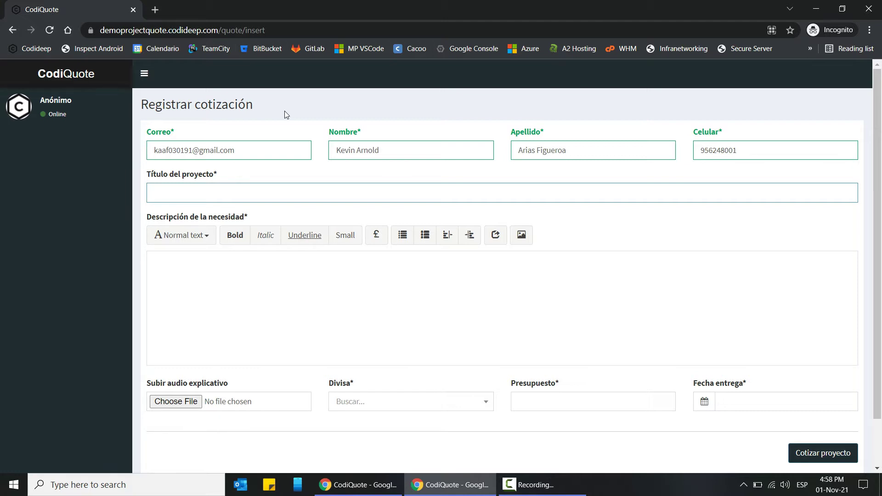
# - Title the project 'Desarrollo de sistema de ventas' and write the hardware-store intro sentence
pyautogui.write('Desarrollo de sistema de ventas')
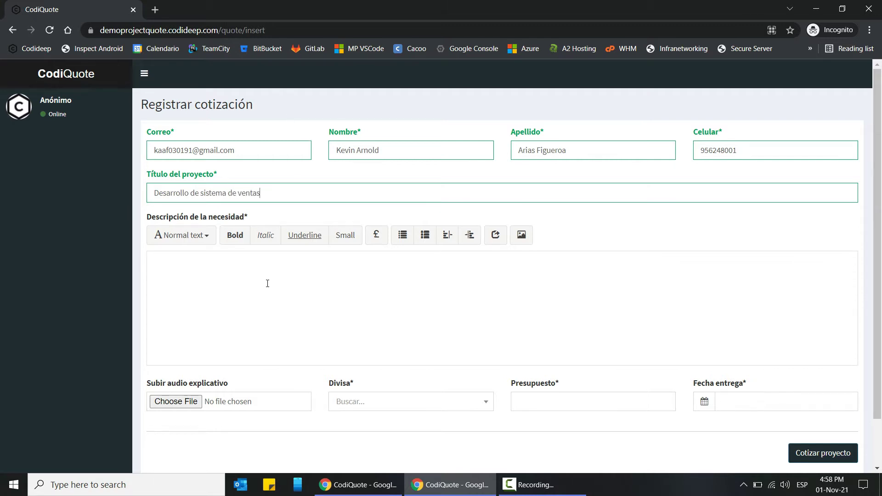
pyautogui.click(261, 285)
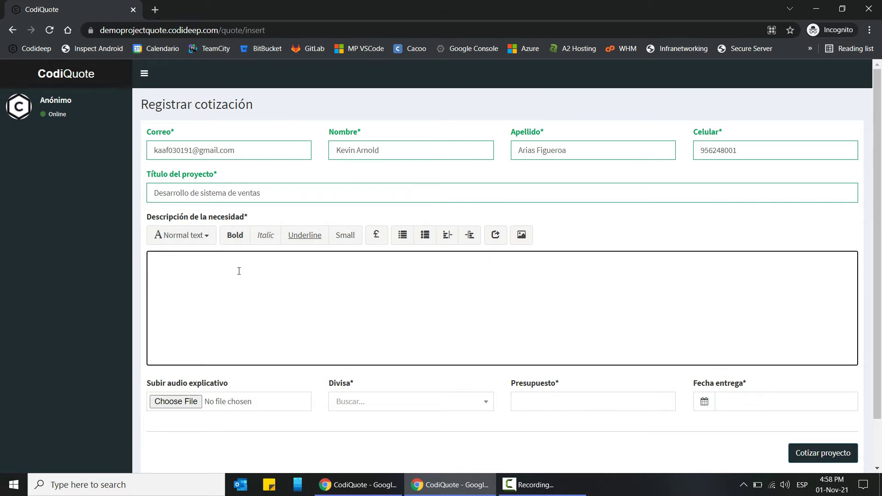
pyautogui.scroll(-2, 261, 240)
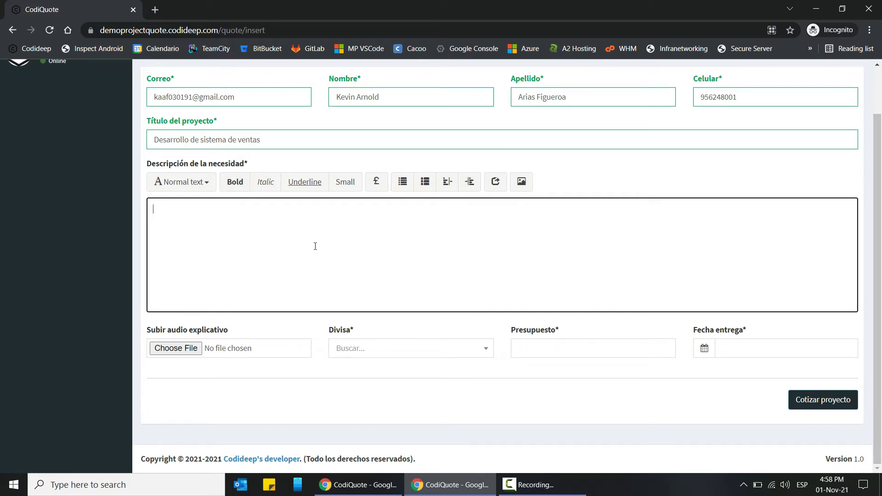
pyautogui.write('Actualmente necesito un sis')
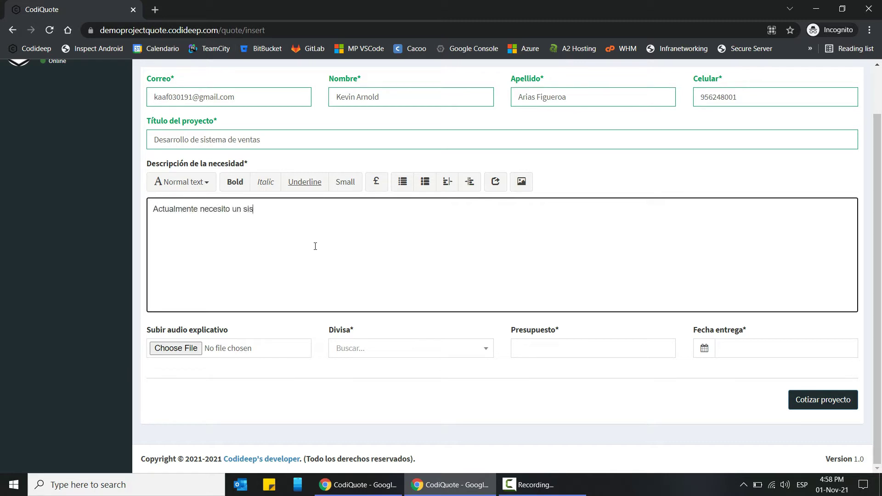
pyautogui.write('tema para mi negocio de ferretería')
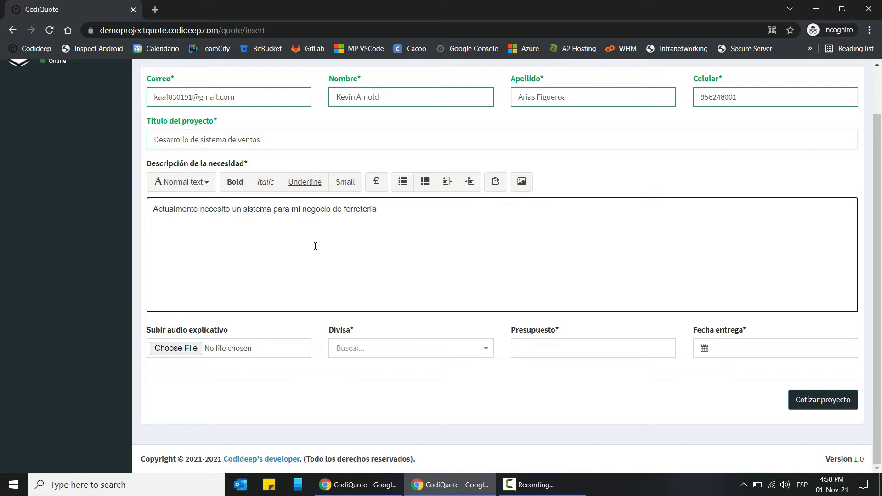
pyautogui.write(', el cual debe realizar las siguiente')
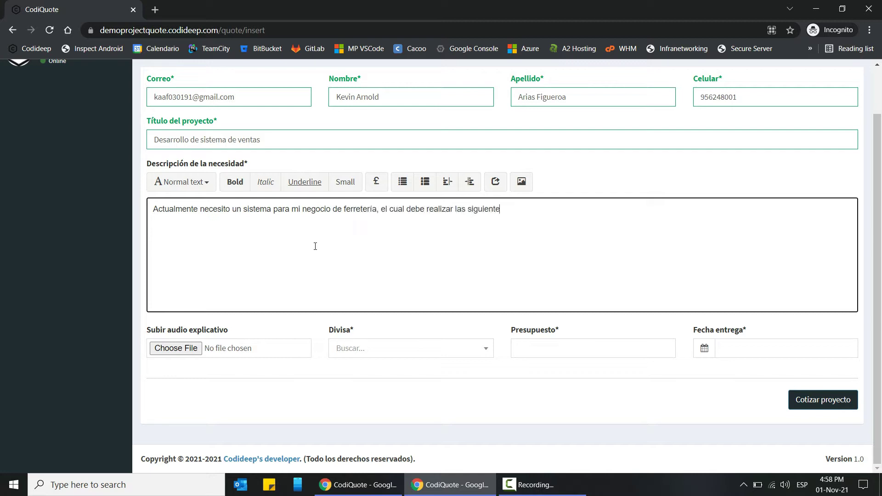
pyautogui.write('s operaciones')
pyautogui.press('BackSpace')
pyautogui.press('BackSpace')
pyautogui.press('BackSpace')
pyautogui.press('BackSpace')
pyautogui.press('BackSpace')
pyautogui.write('ion')
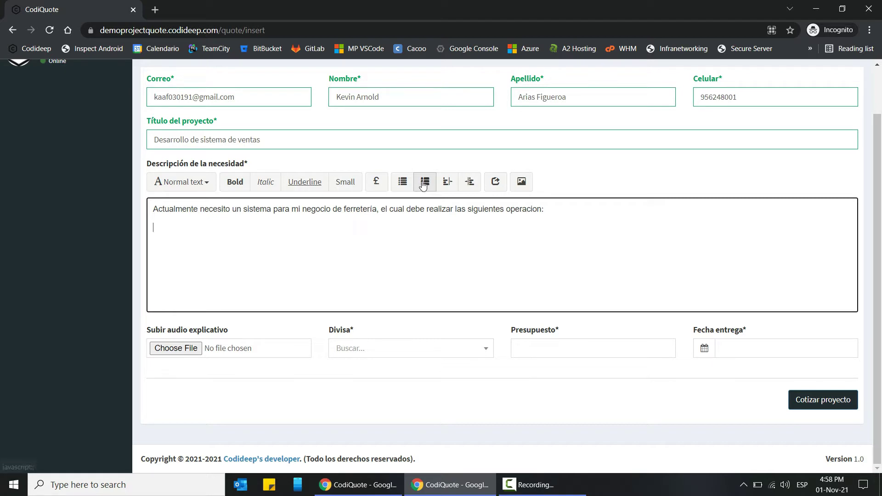
# - Add bullets 'Registro de productos.', 'Venta de productos.' and 'Cierre de caja.'
pyautogui.click(402, 181)
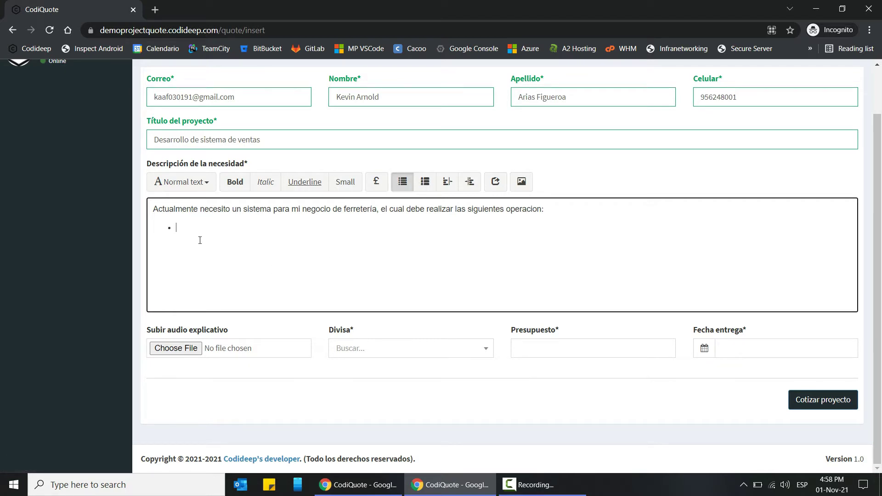
pyautogui.write('Registro de productos.')
pyautogui.press('Return')
pyautogui.write('Venta de ')
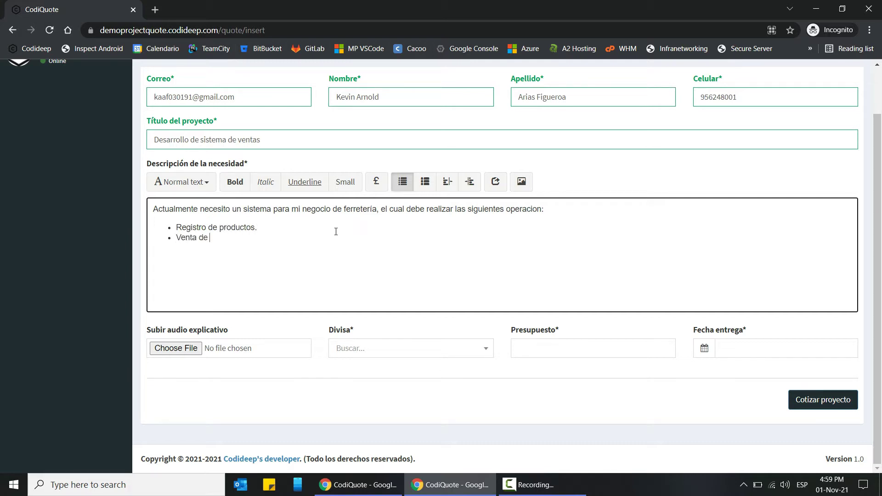
pyautogui.write('productos.')
pyautogui.press('Return')
pyautogui.write('Cei')
pyautogui.press('BackSpace')
pyautogui.press('BackSpace')
pyautogui.write('ierre de caja.')
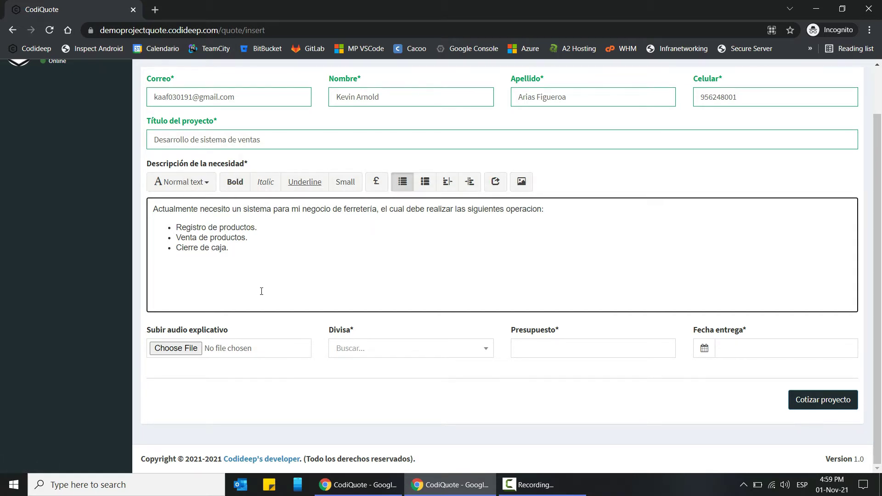
pyautogui.scroll(1, 265, 294)
pyautogui.scroll(-1, 265, 298)
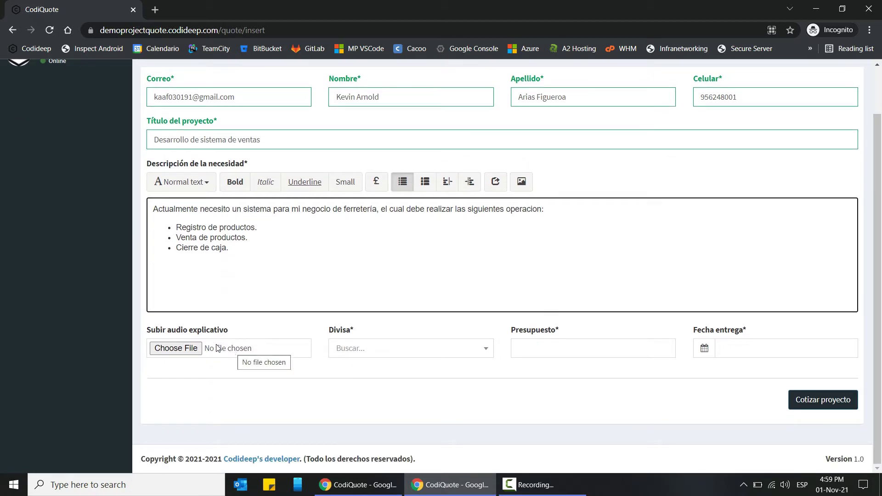
# - Upload ALBERTO PLAZA-AVENTURERA.mp3 from KAAF > Música as the explanatory audio file
pyautogui.click(245, 353)
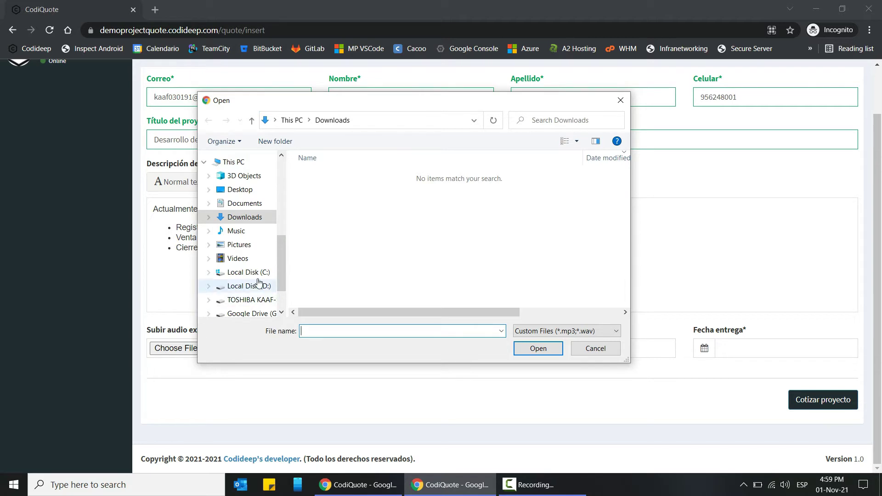
pyautogui.moveTo(284, 260); pyautogui.dragTo(262, 169)
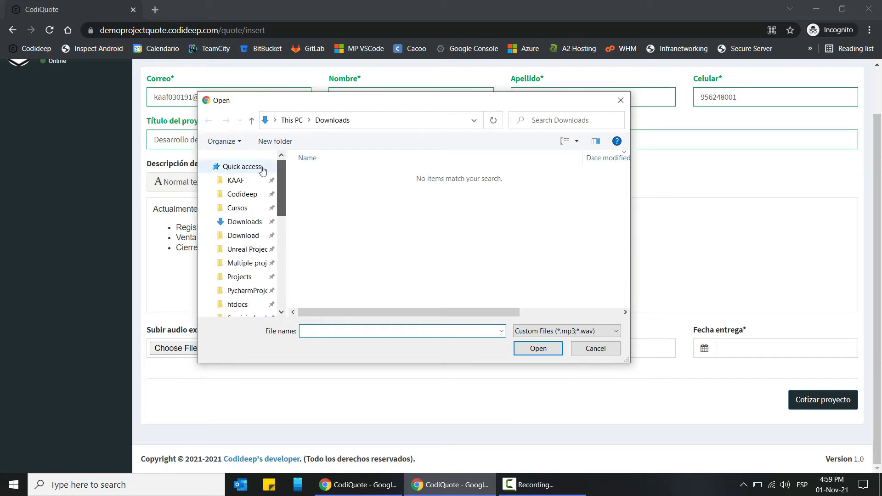
pyautogui.click(238, 181)
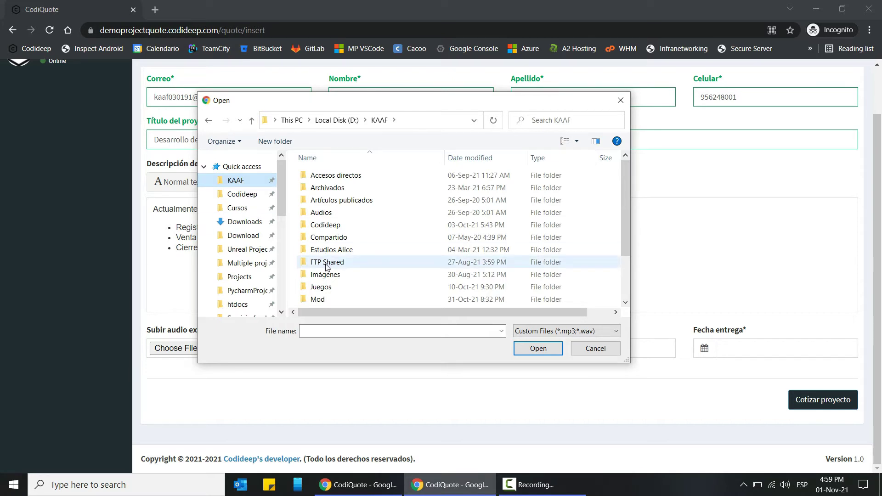
pyautogui.scroll(-1, 335, 285)
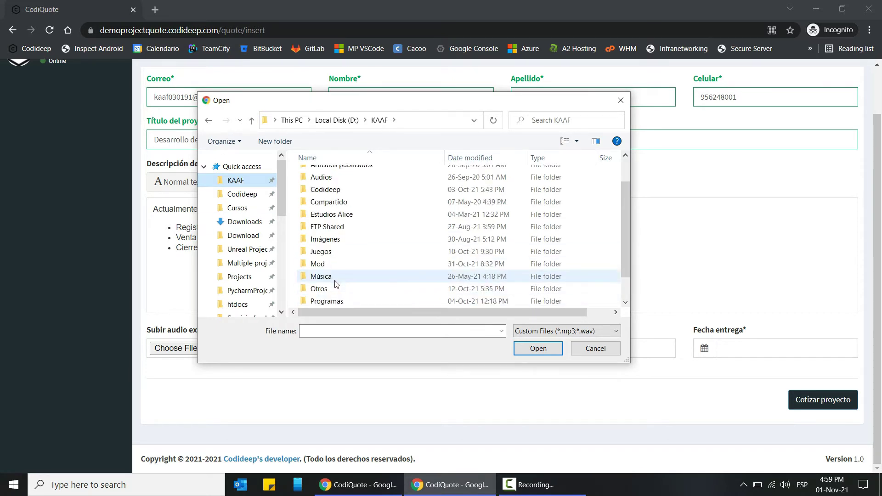
pyautogui.doubleClick(334, 280)
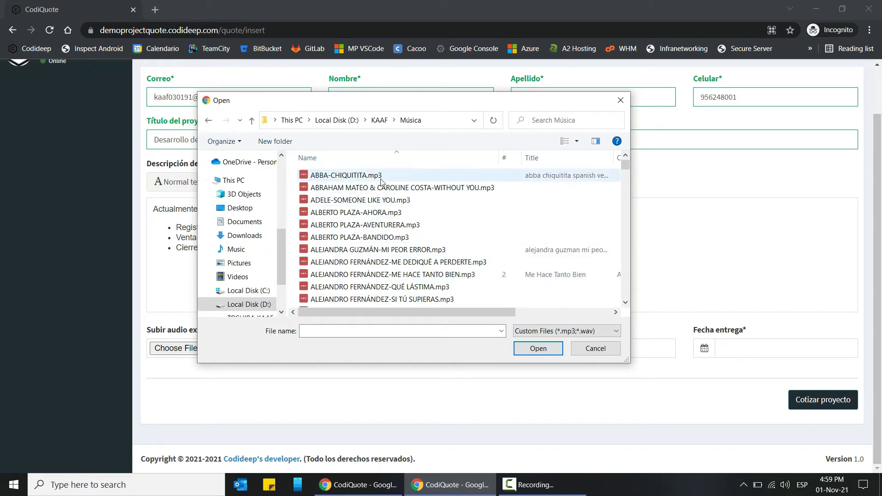
pyautogui.click(425, 229)
pyautogui.doubleClick(445, 230)
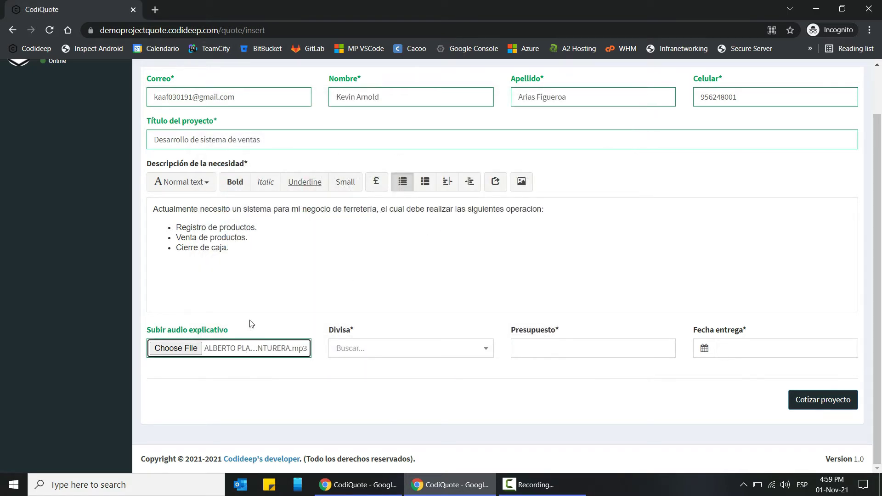
# - Choose Soles in the Divisa dropdown
pyautogui.click(411, 352)
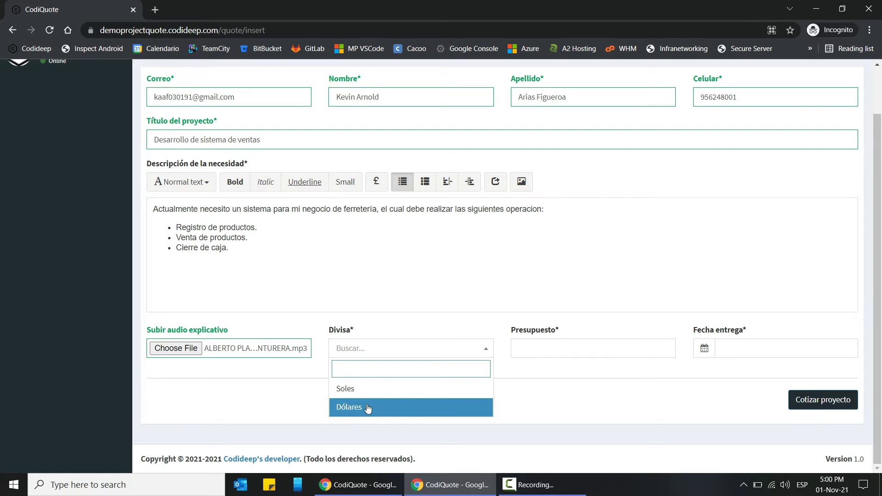
pyautogui.click(365, 392)
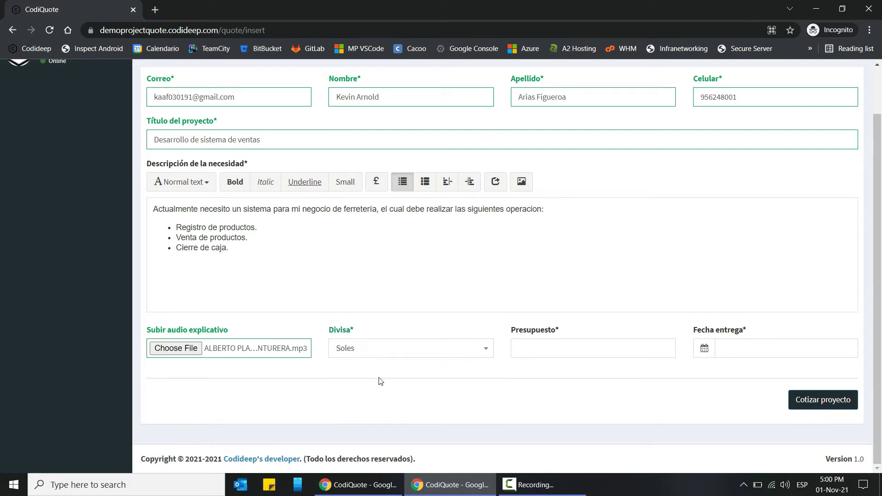
pyautogui.click(564, 349)
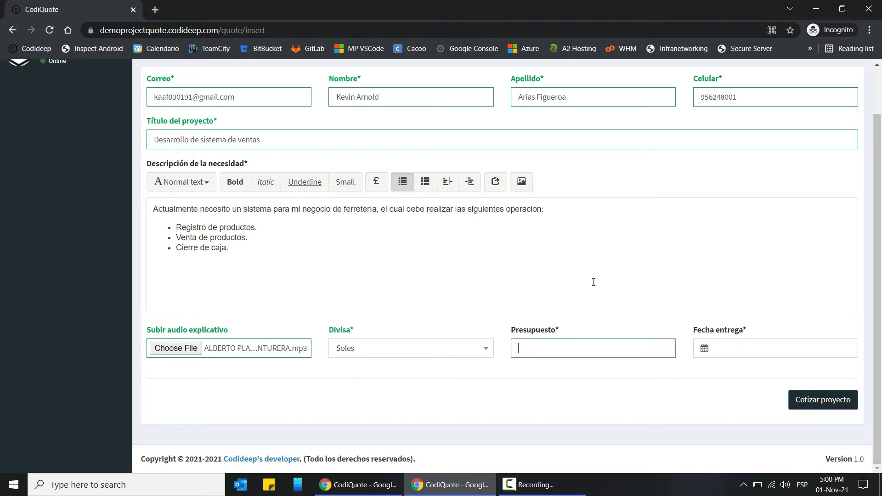
# - Enter a budget of 4500 and pick 29 November 2021 as delivery date
pyautogui.write('4500')
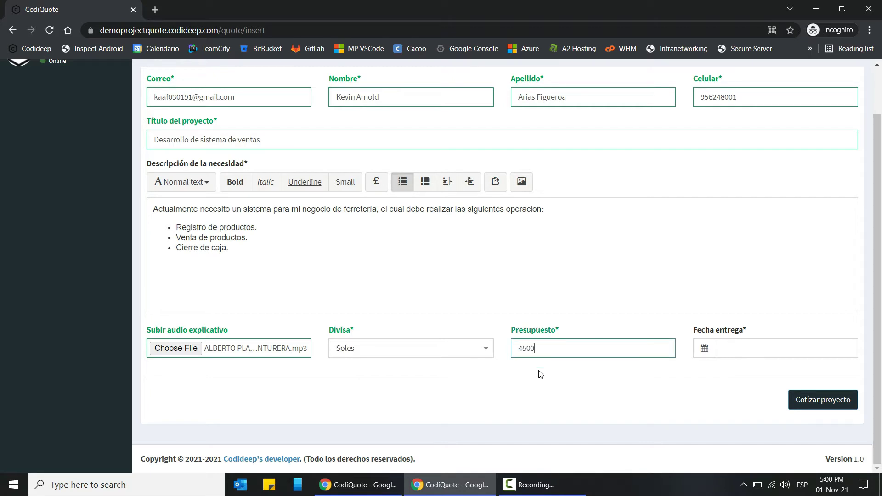
pyautogui.moveTo(547, 349); pyautogui.dragTo(500, 350)
pyautogui.click(765, 348)
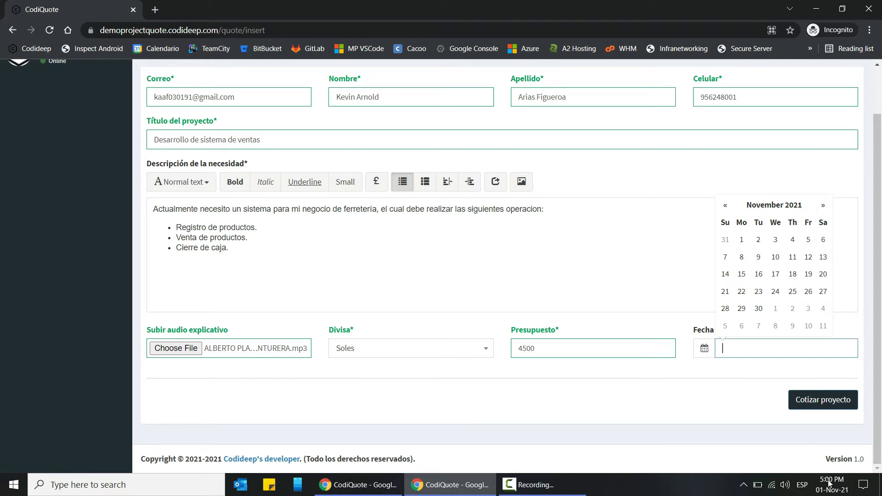
pyautogui.click(741, 309)
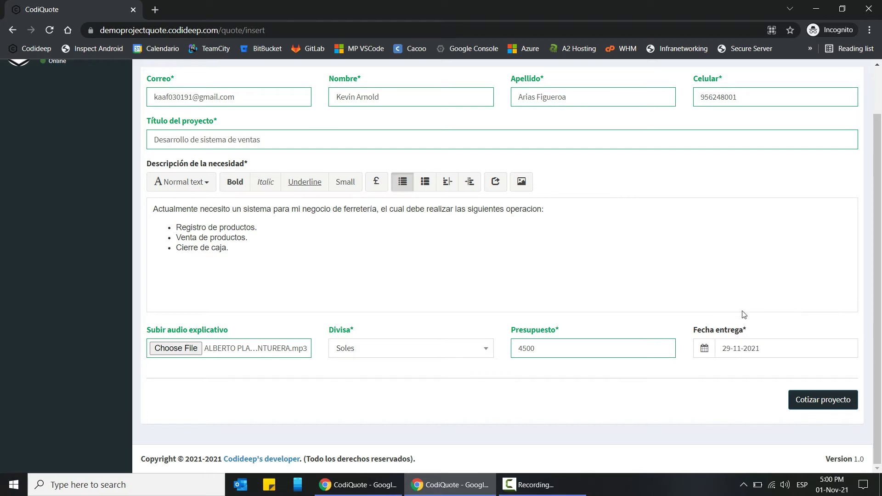
pyautogui.scroll(1, 478, 257)
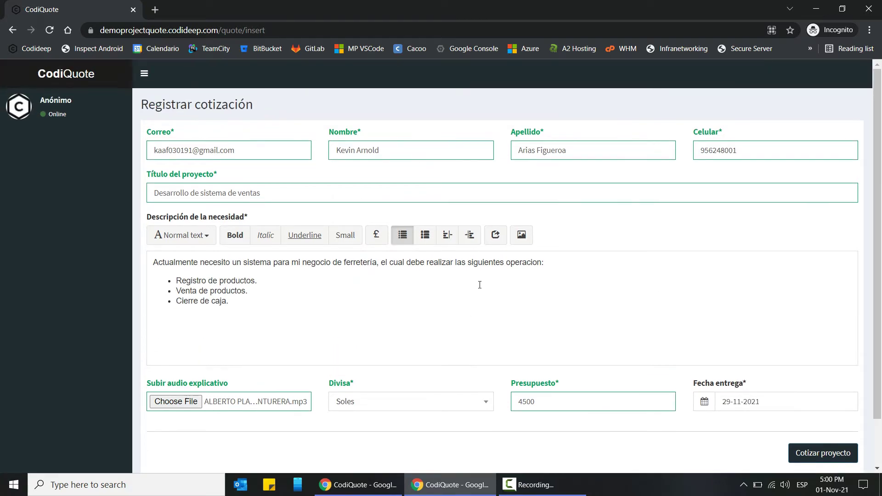
pyautogui.scroll(-1, 477, 258)
pyautogui.click(809, 403)
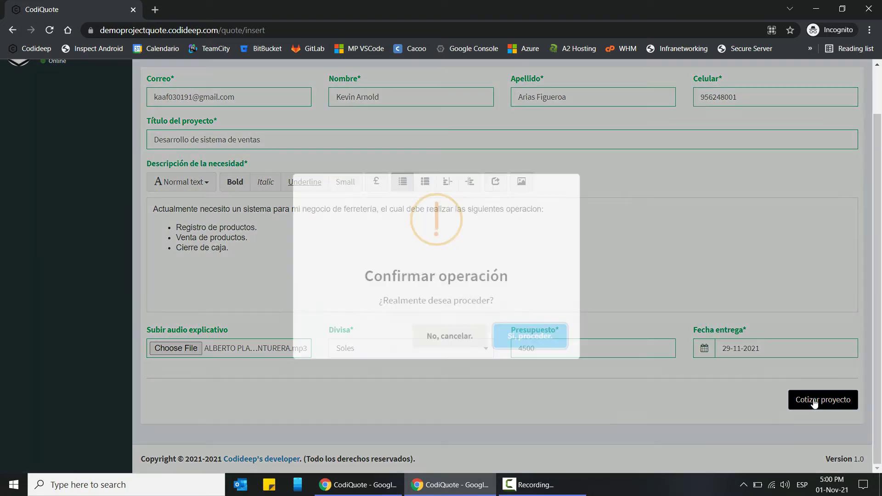
pyautogui.click(453, 327)
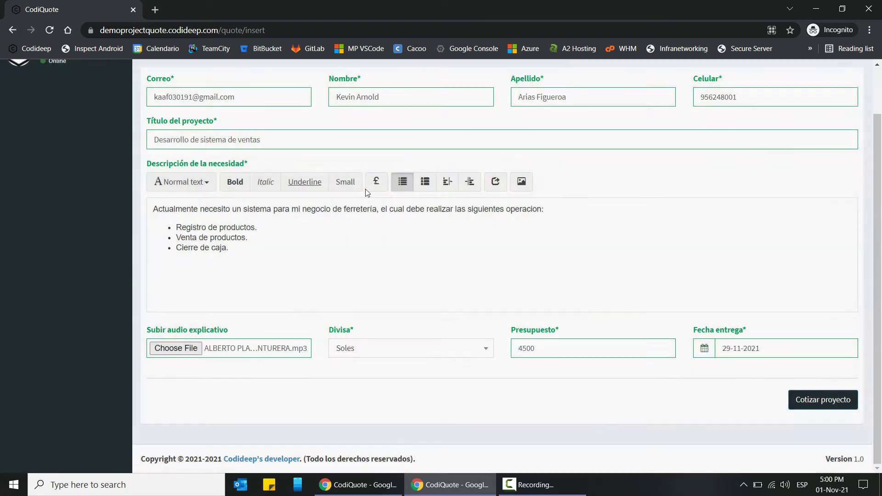
pyautogui.scroll(1, 275, 199)
pyautogui.tripleClick(278, 196)
pyautogui.hotkey('ctrl', 'c')
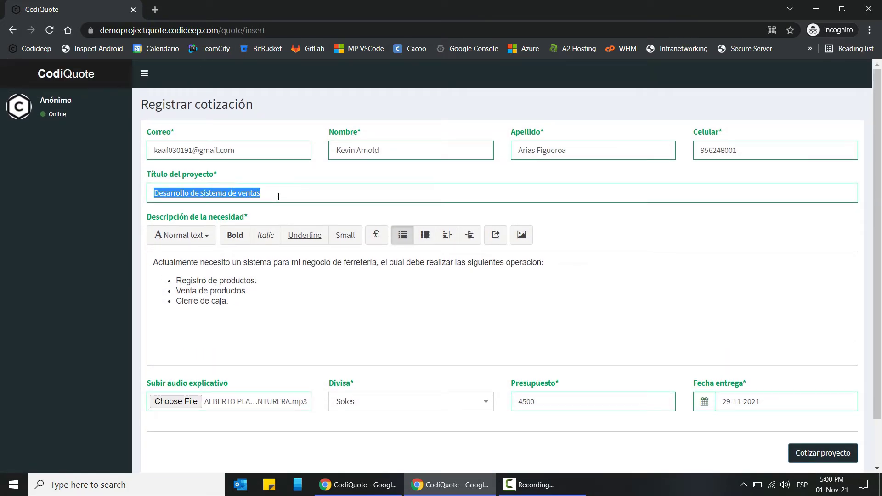
pyautogui.press('BackSpace')
pyautogui.scroll(-2, 481, 235)
pyautogui.click(825, 398)
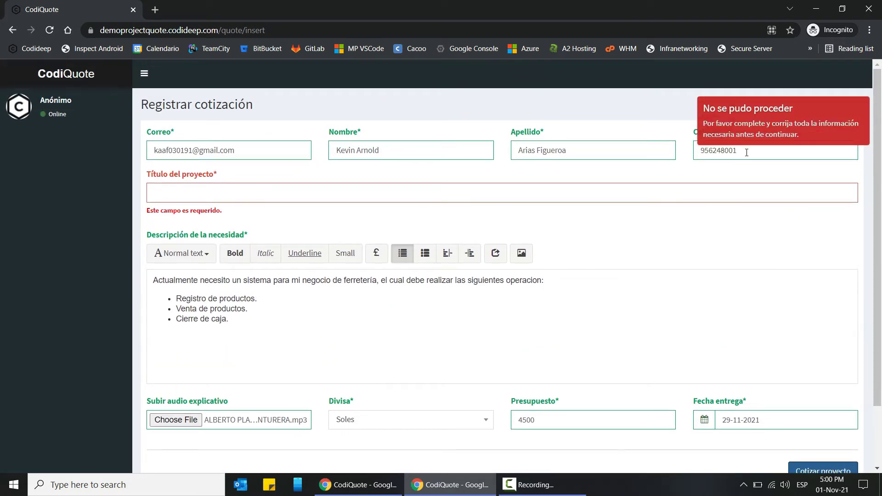
pyautogui.click(206, 196)
pyautogui.hotkey('ctrl', 'v')
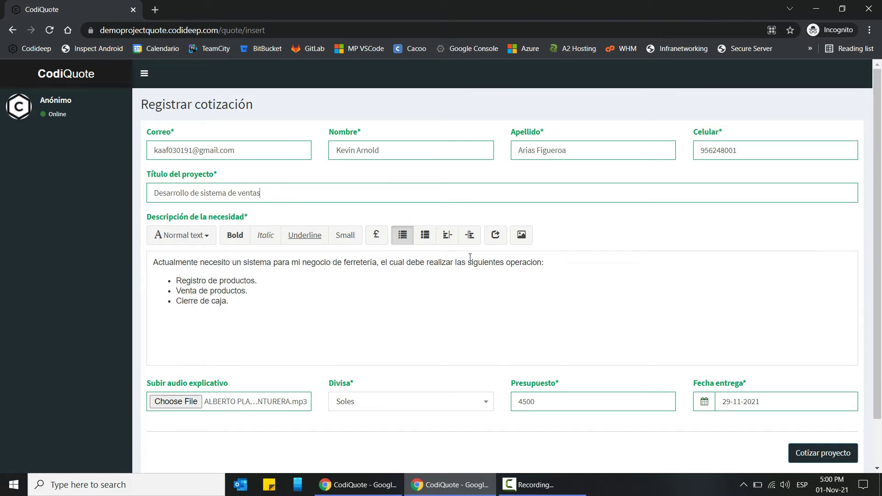
# - Submit with Cotizar proyecto, confirm 'Sí, proceder.' and dismiss the Correcto message
pyautogui.scroll(-2, 525, 262)
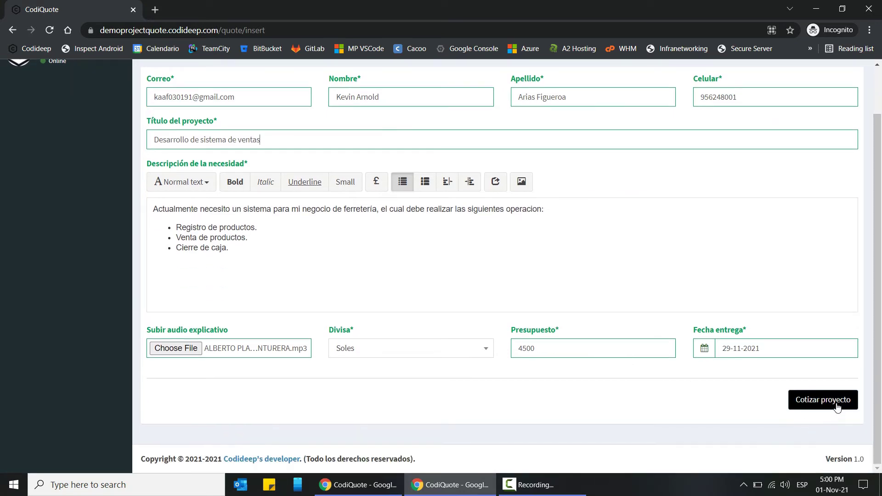
pyautogui.click(834, 404)
pyautogui.click(522, 334)
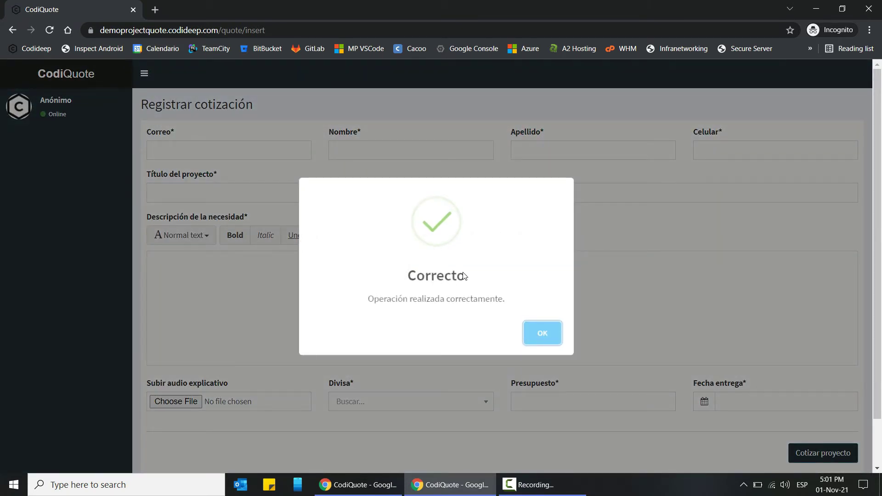
pyautogui.press('Return')
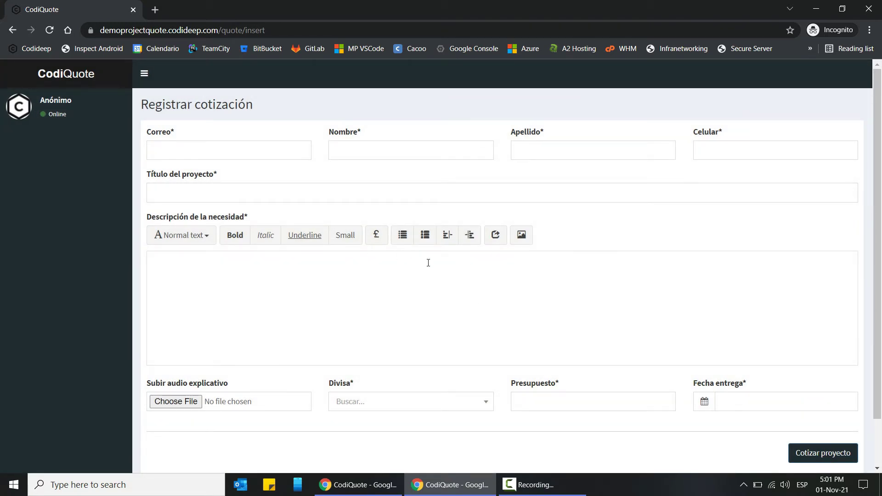
# - Switch to the admin window and reload Lista de cotizaciones to show the Pendiente quote
pyautogui.moveTo(373, 494)
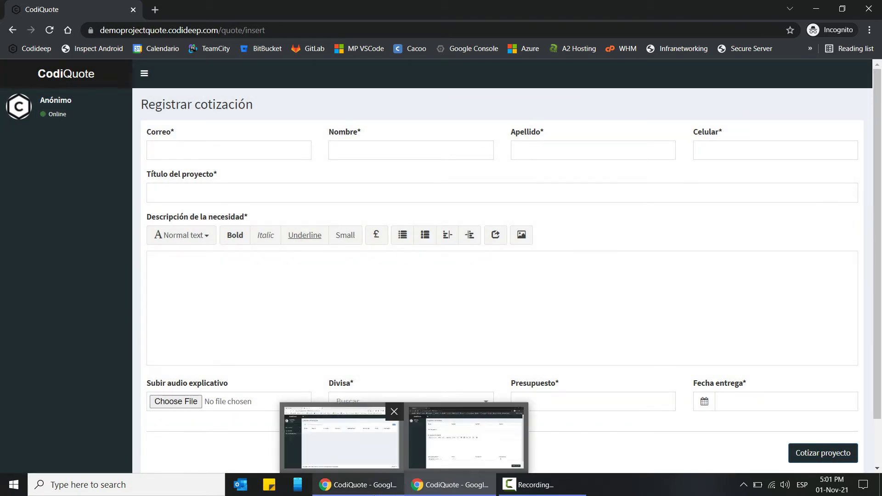
pyautogui.click(371, 493)
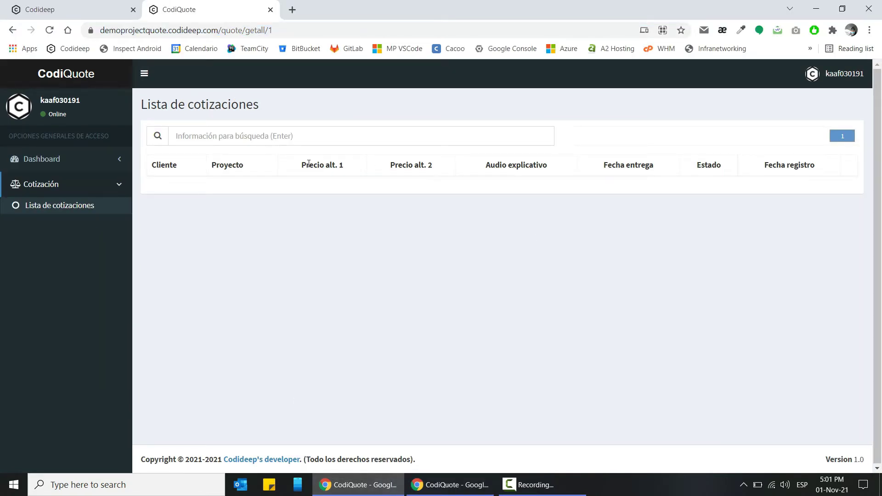
pyautogui.click(836, 82)
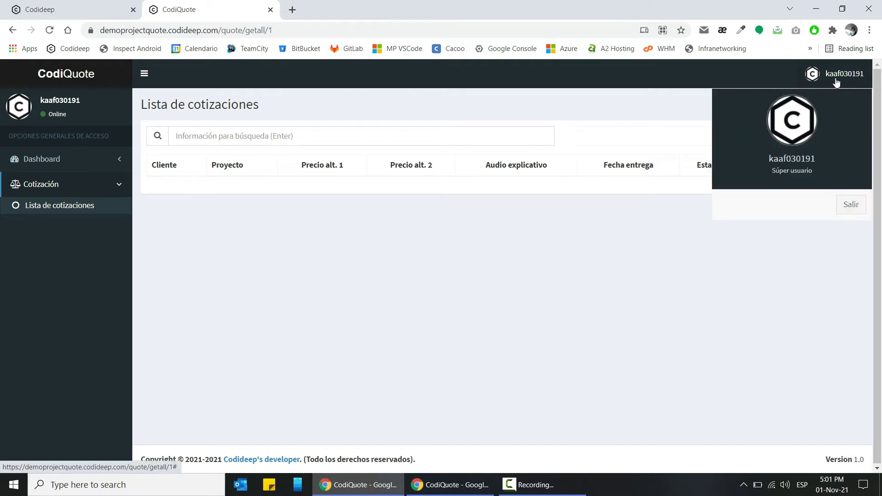
pyautogui.click(276, 254)
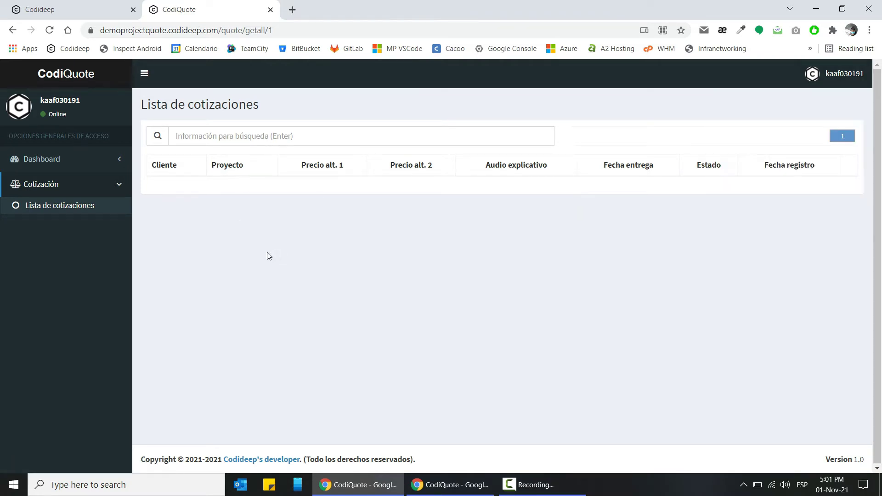
pyautogui.click(57, 209)
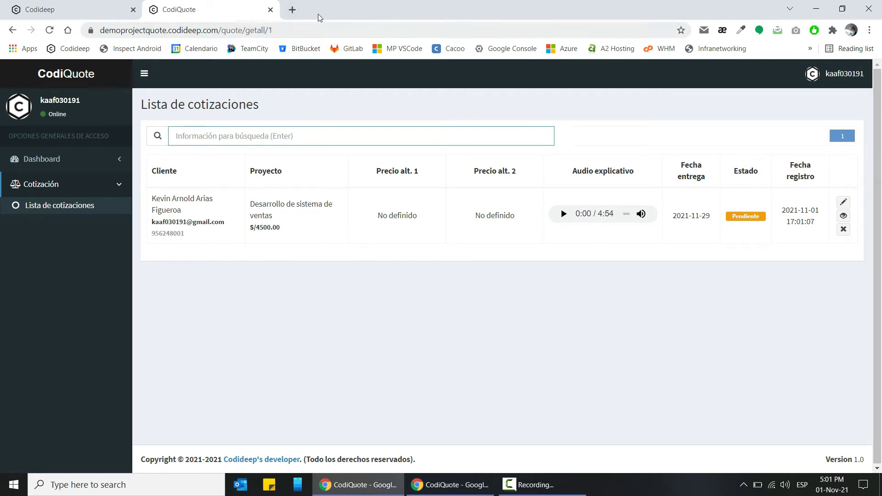
pyautogui.click(292, 11)
# - Go to Gmail, preview the new mail in Checker Plus, and open the 'Entrada de una nueva cotización' email
pyautogui.write('mail')
pyautogui.press('Return')
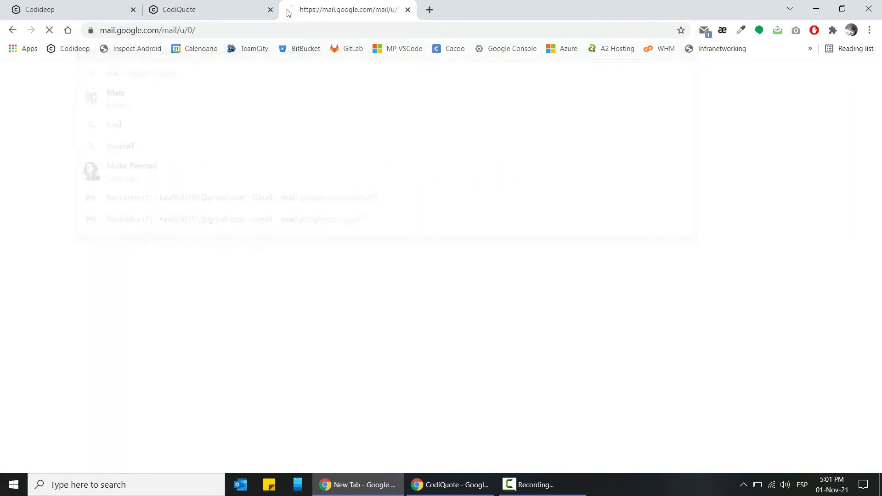
pyautogui.click(705, 32)
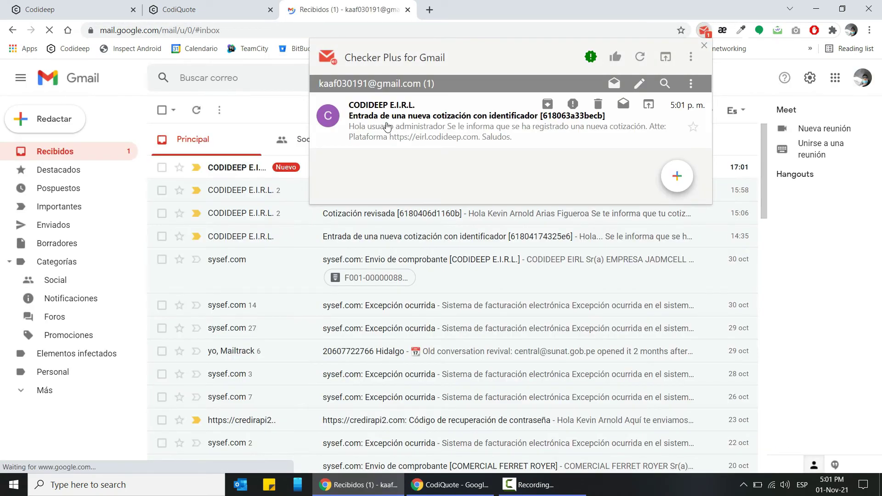
pyautogui.click(411, 134)
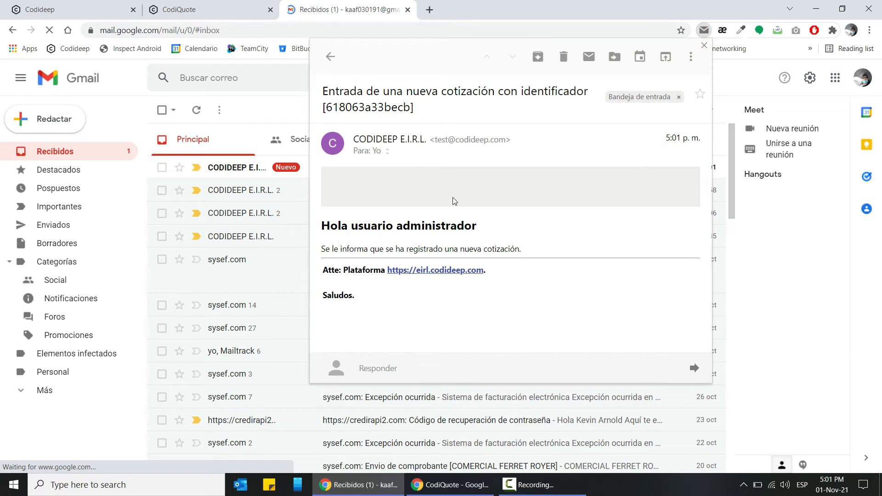
pyautogui.click(270, 112)
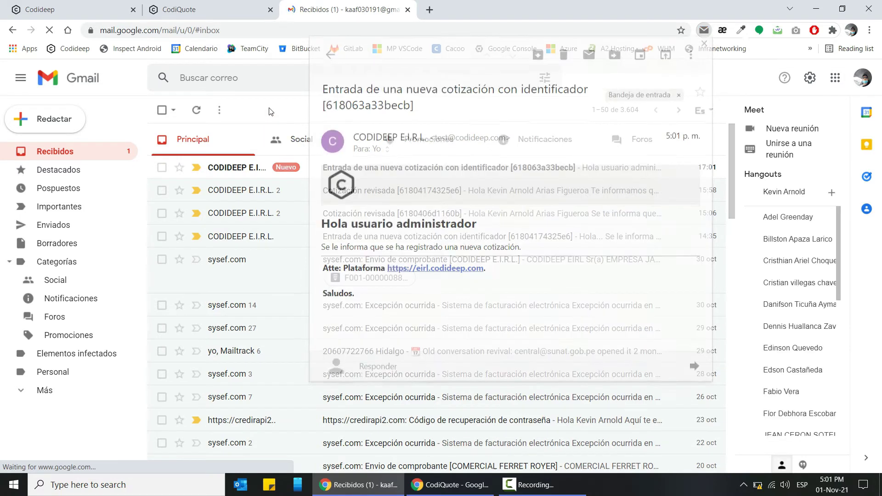
pyautogui.click(237, 169)
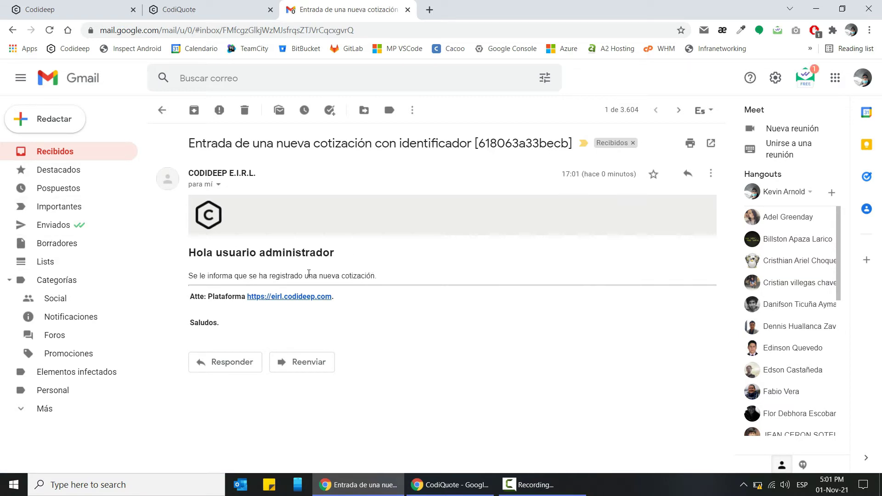
# - Highlight the email's greeting and the line announcing a newly registered quote
pyautogui.moveTo(192, 256); pyautogui.dragTo(338, 260)
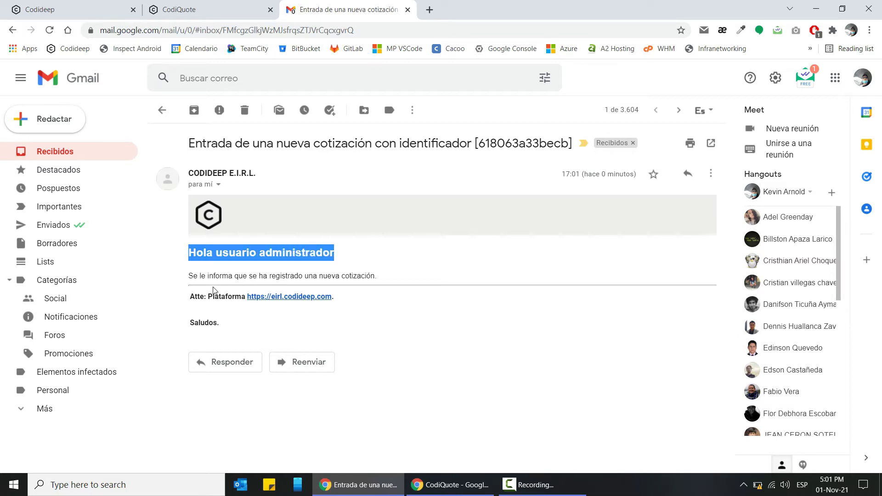
pyautogui.moveTo(188, 275); pyautogui.dragTo(388, 275)
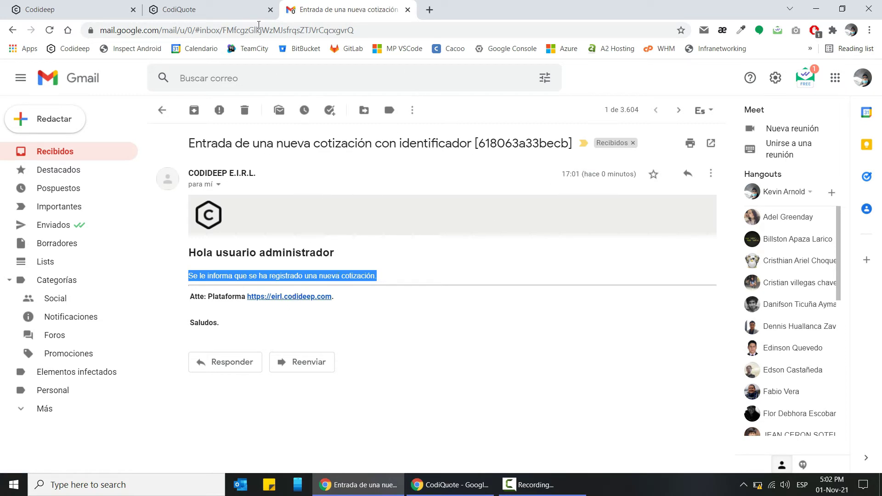
pyautogui.click(240, 5)
pyautogui.click(336, 3)
# - Close Gmail, reload Lista de cotizaciones, and point out the client's contact details and project title
pyautogui.click(406, 9)
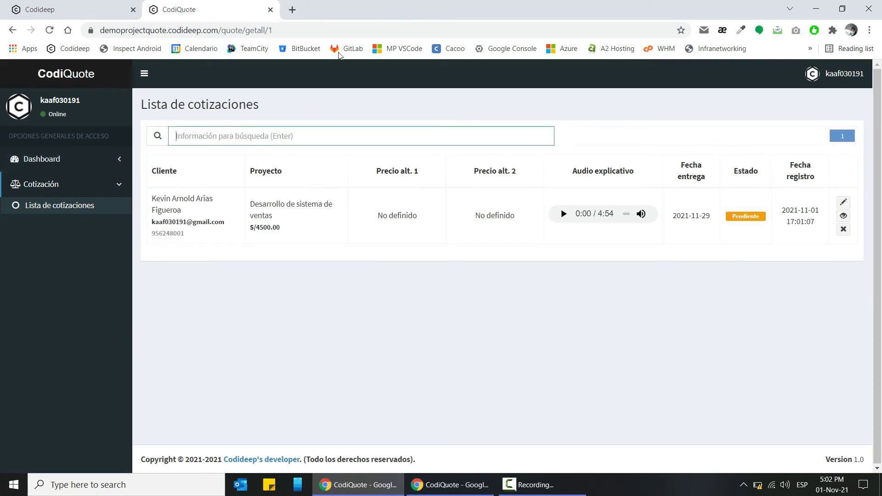
pyautogui.click(71, 209)
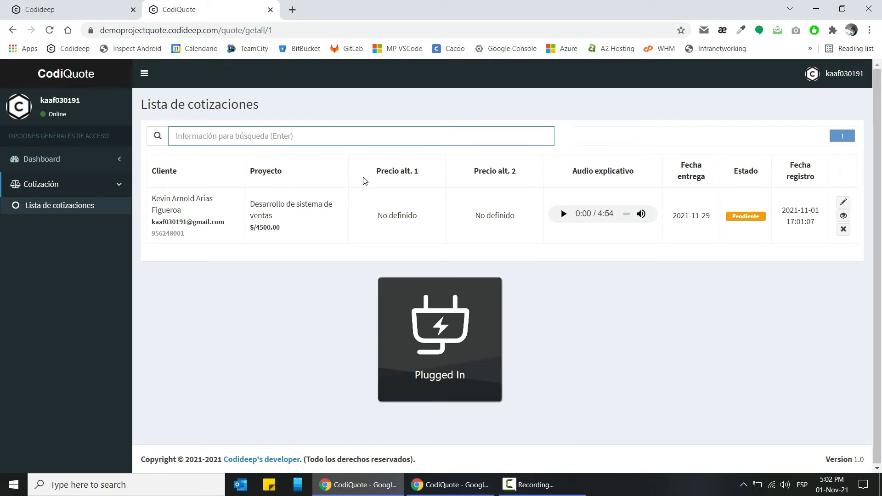
pyautogui.doubleClick(732, 215)
pyautogui.click(735, 267)
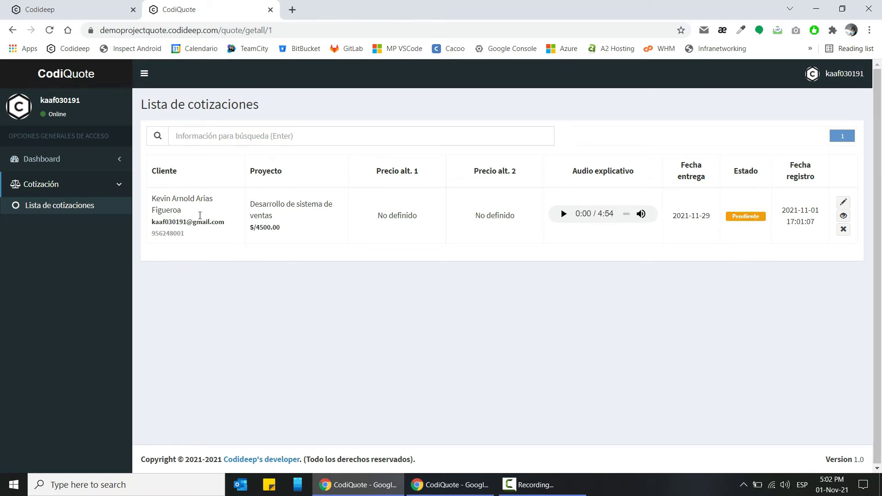
pyautogui.moveTo(184, 212); pyautogui.dragTo(225, 221)
pyautogui.click(164, 233)
pyautogui.doubleClick(164, 233)
pyautogui.moveTo(255, 203); pyautogui.dragTo(282, 228)
# - Point out the No definido alternative prices 1 and 2, and briefly play the explanatory audio
pyautogui.moveTo(376, 216); pyautogui.dragTo(426, 217)
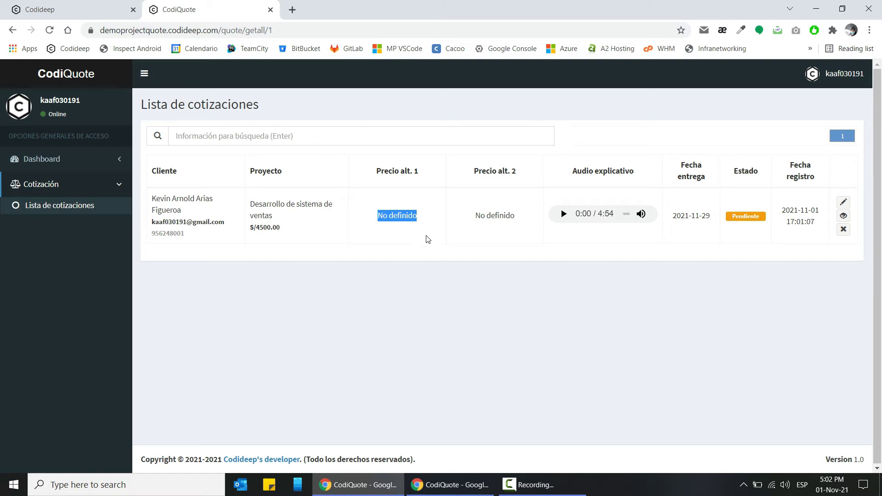
pyautogui.click(499, 170)
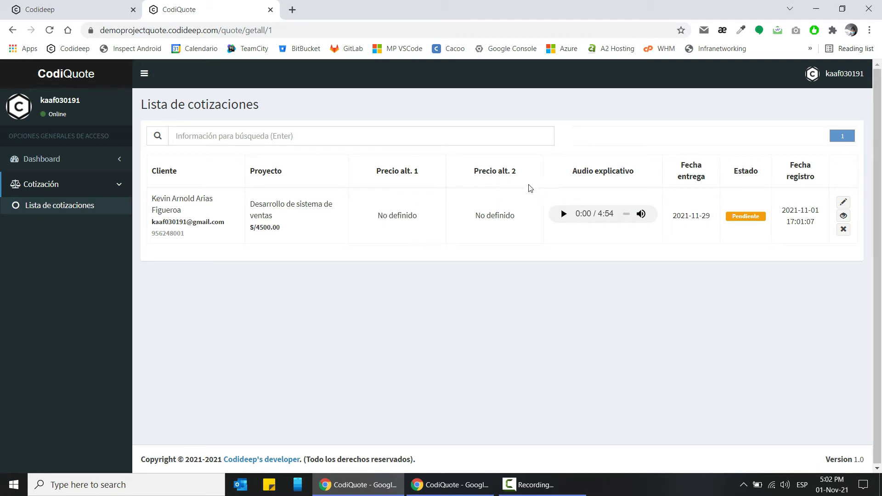
pyautogui.moveTo(474, 216); pyautogui.dragTo(518, 221)
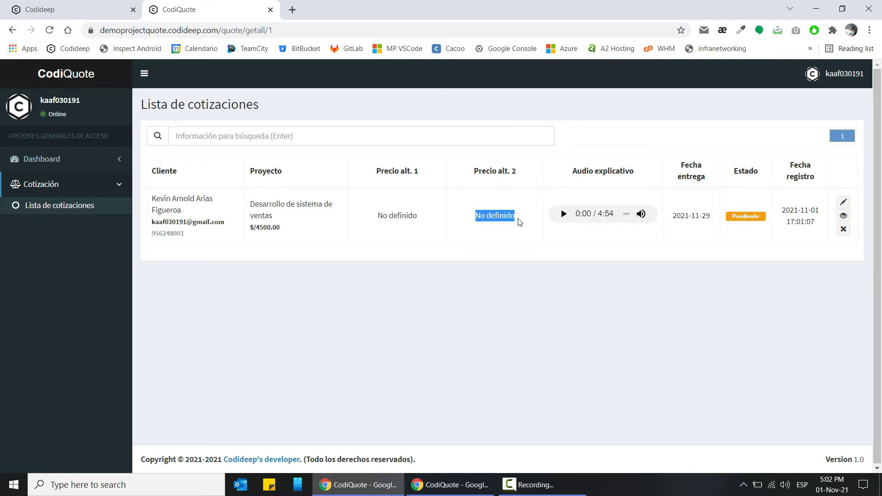
pyautogui.click(524, 245)
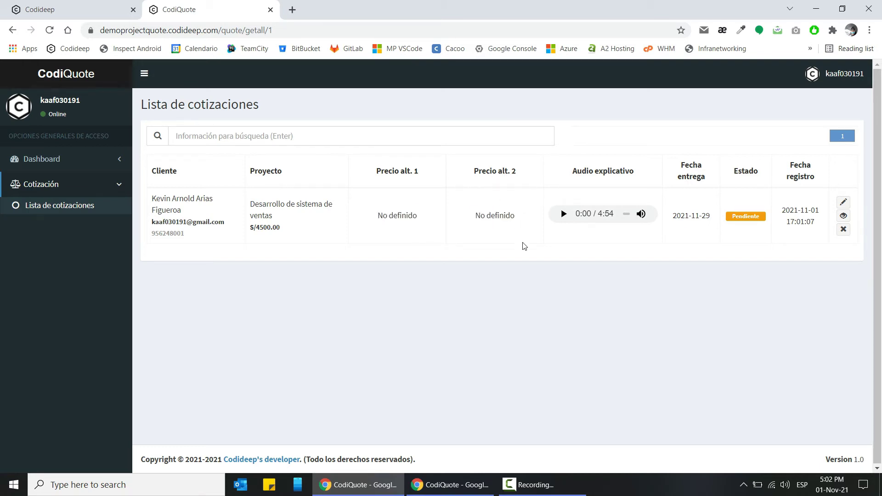
pyautogui.click(563, 214)
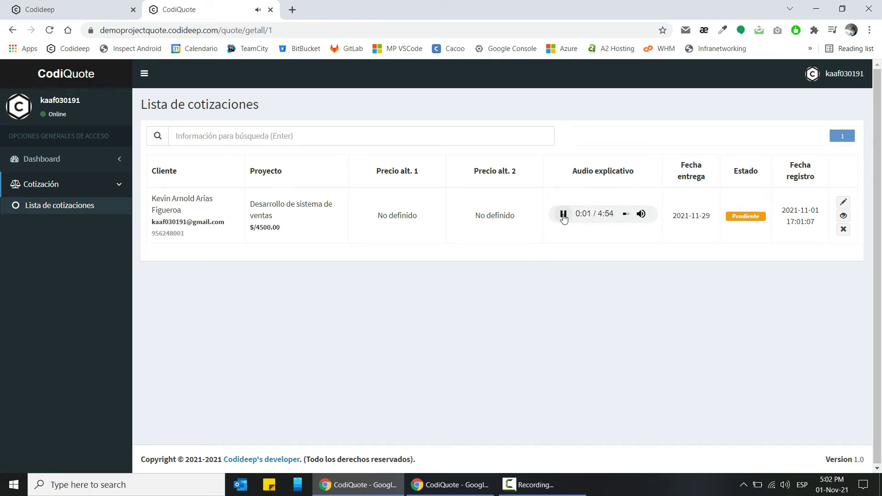
pyautogui.click(563, 214)
pyautogui.moveTo(711, 216); pyautogui.dragTo(674, 212)
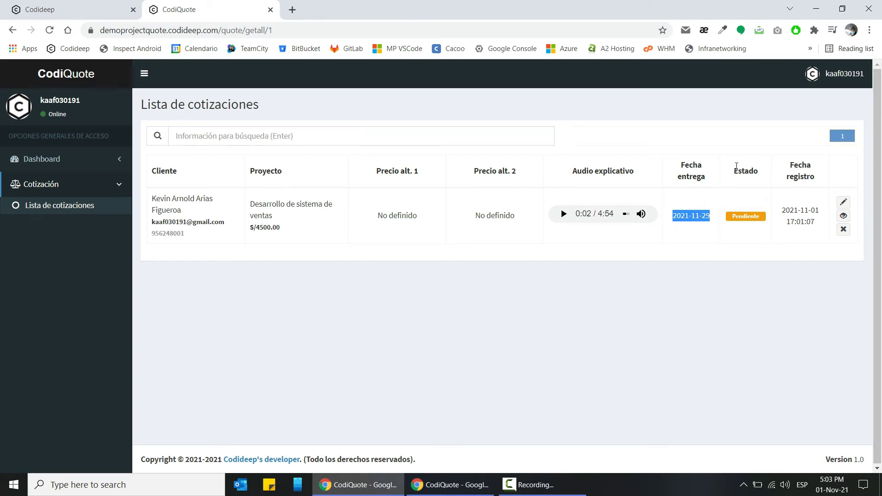
pyautogui.click(763, 232)
pyautogui.moveTo(733, 215); pyautogui.dragTo(754, 216)
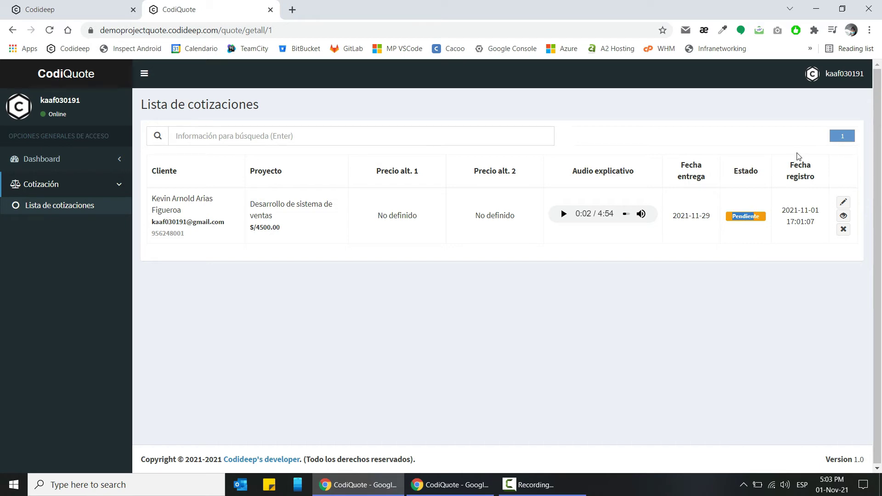
pyautogui.moveTo(814, 225); pyautogui.dragTo(777, 211)
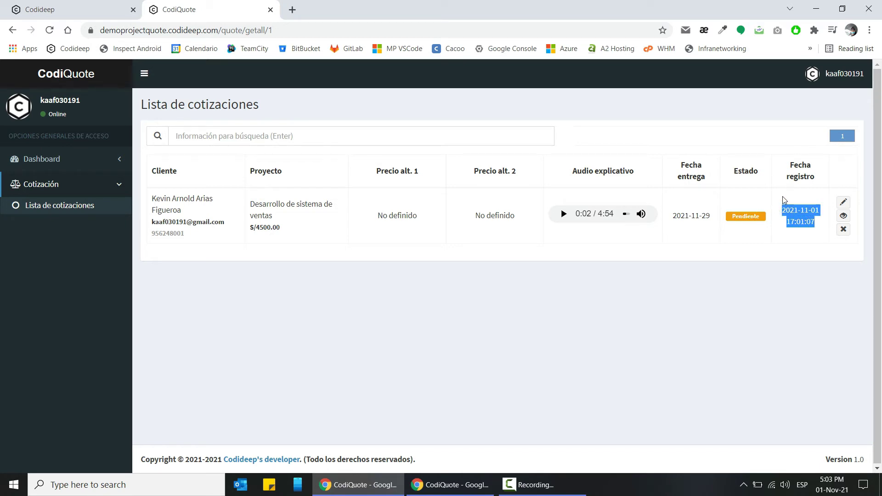
pyautogui.click(794, 212)
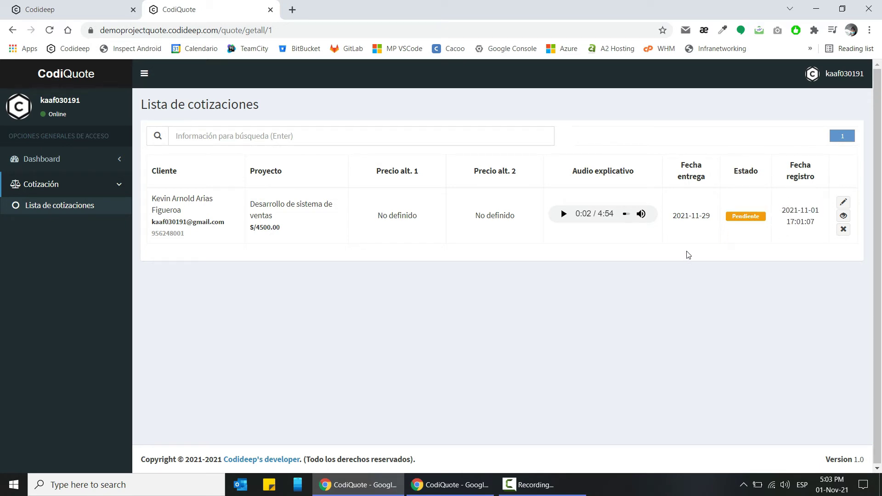
pyautogui.moveTo(741, 218); pyautogui.dragTo(744, 224)
pyautogui.click(744, 224)
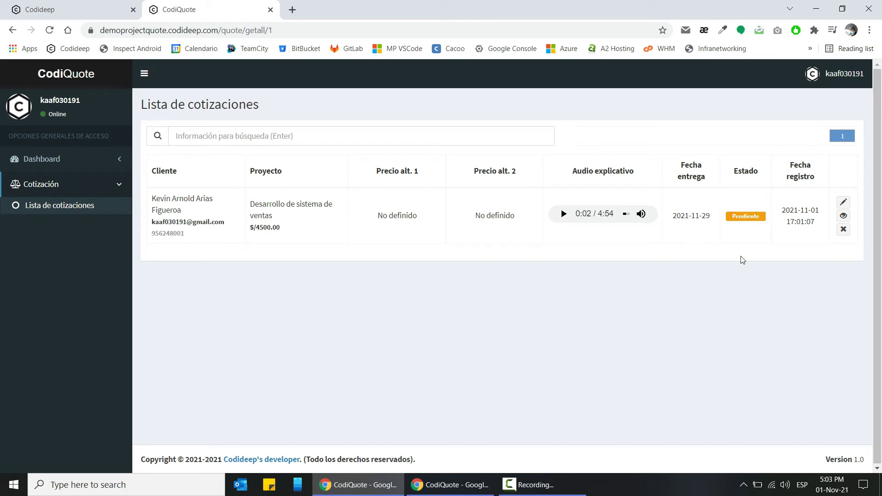
pyautogui.click(844, 218)
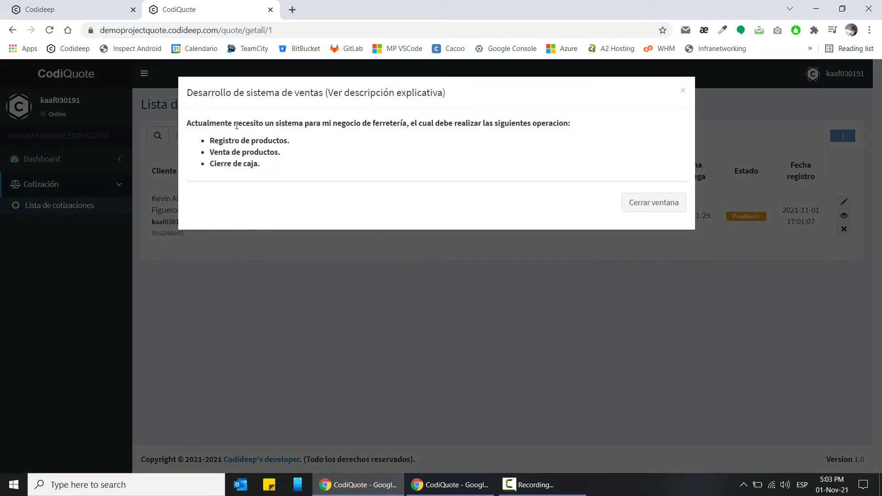
pyautogui.moveTo(197, 124); pyautogui.dragTo(180, 125)
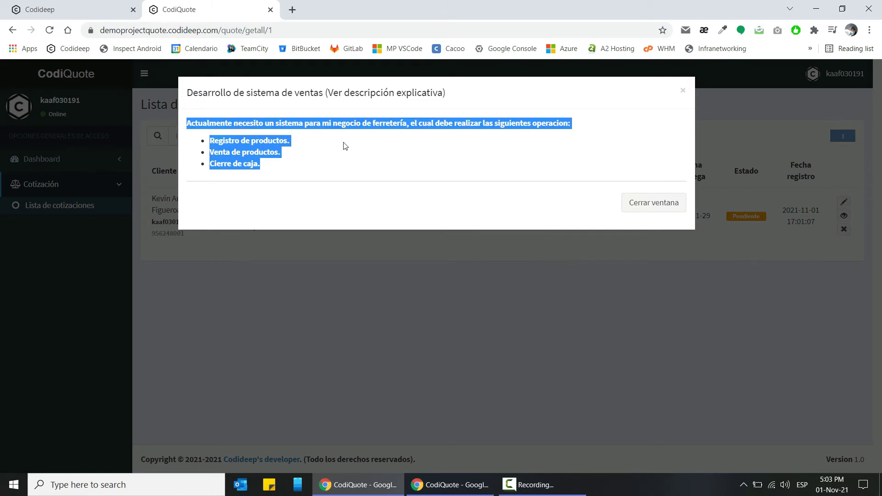
pyautogui.click(550, 123)
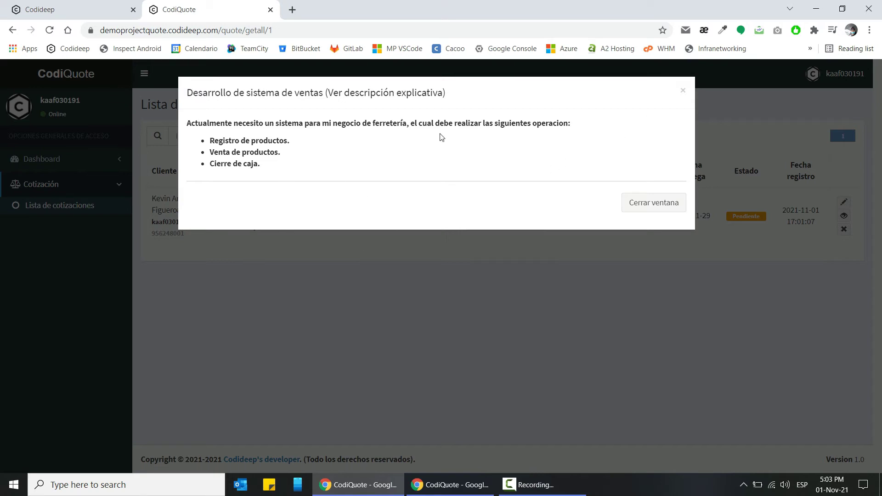
pyautogui.click(683, 91)
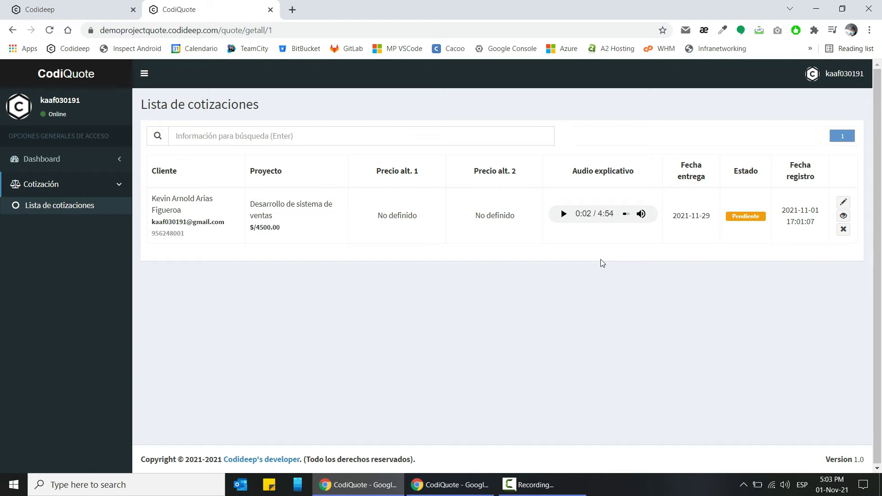
pyautogui.click(843, 230)
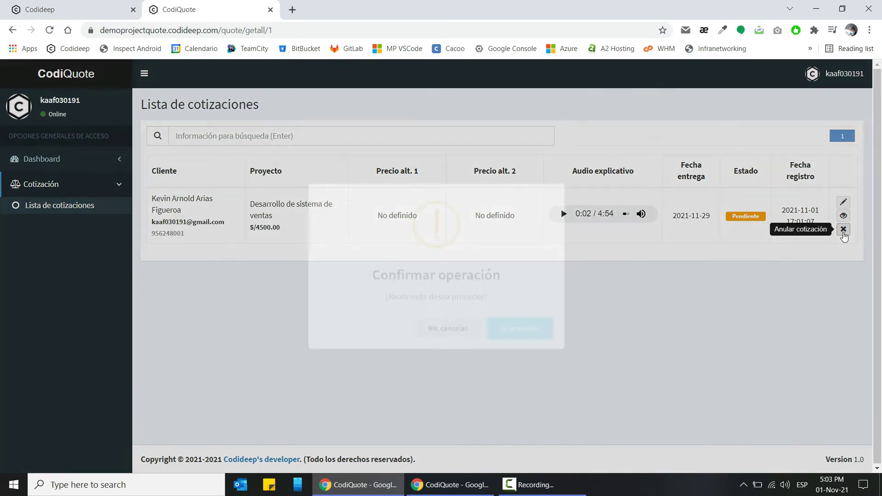
pyautogui.click(538, 331)
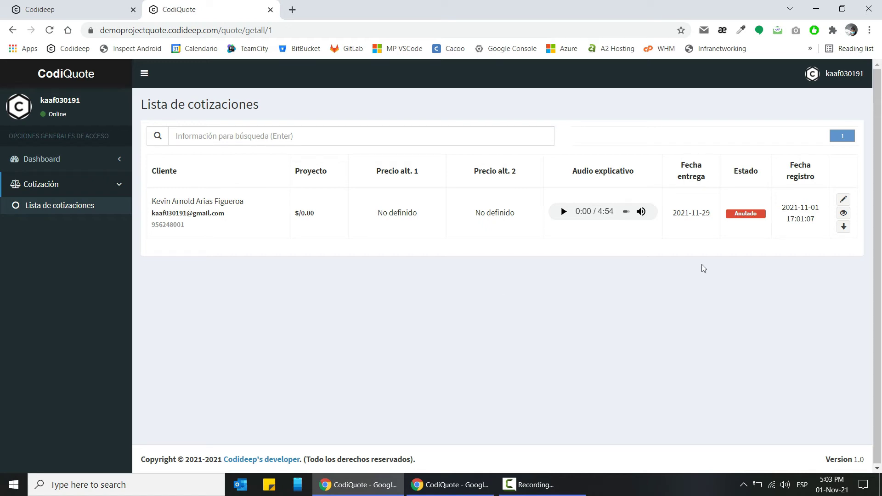
pyautogui.click(845, 228)
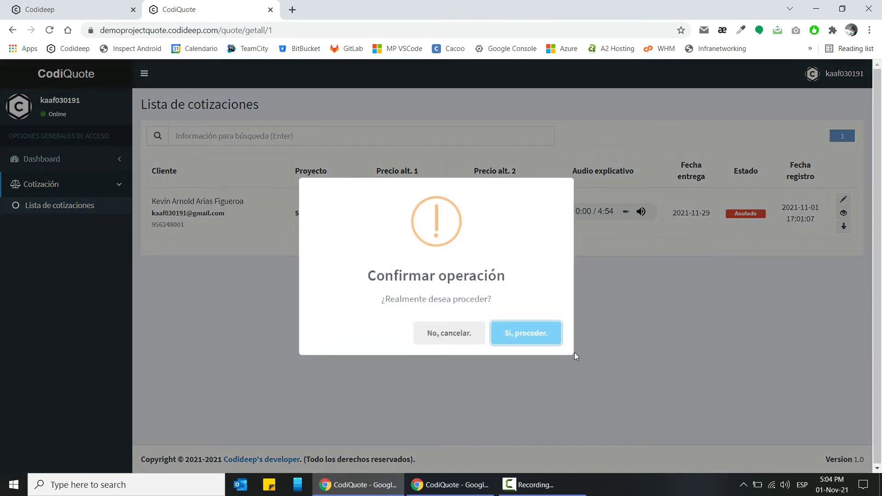
pyautogui.click(528, 337)
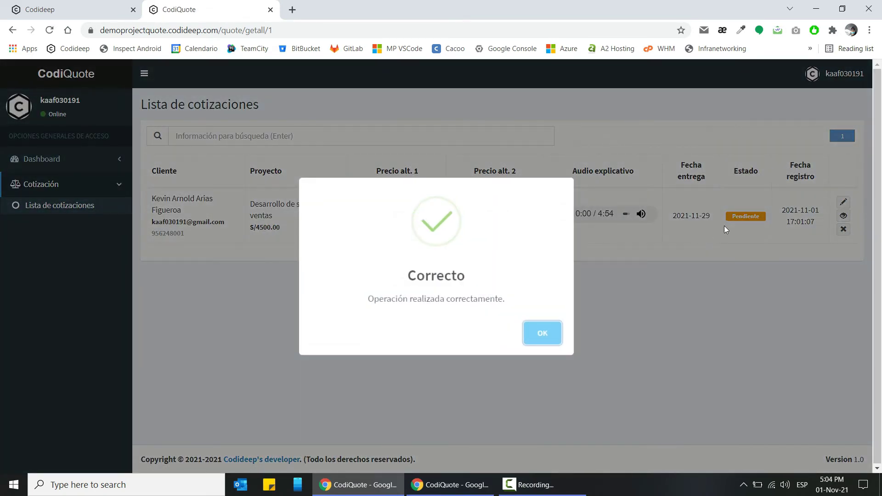
pyautogui.doubleClick(745, 216)
pyautogui.click(728, 273)
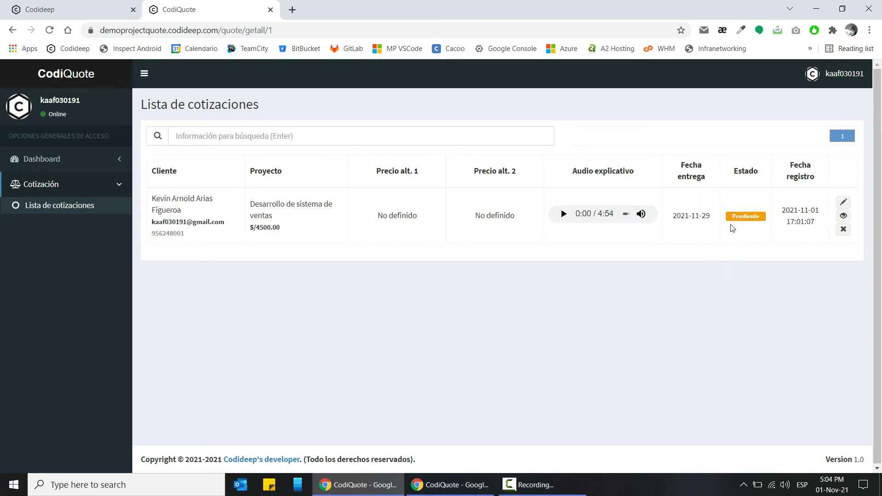
# - Open the Editar form for 'Desarrollo de sistema de ventas' and scroll down to Req. no funcionales
pyautogui.click(844, 203)
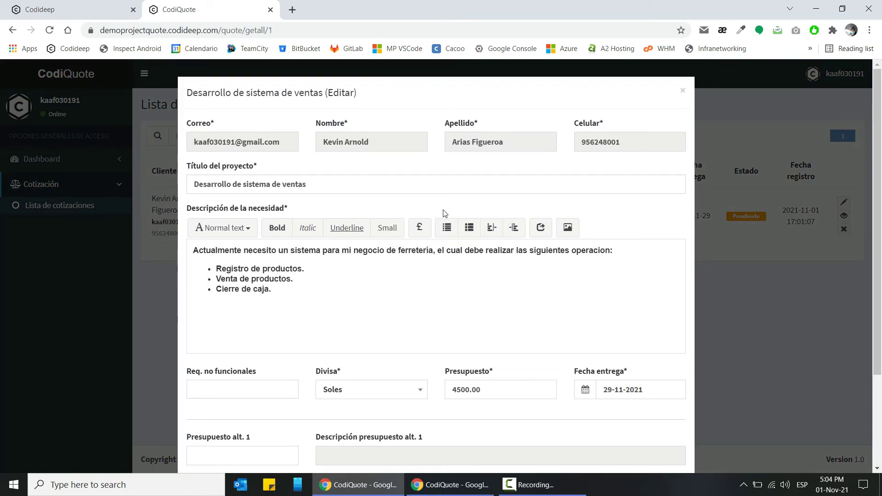
pyautogui.scroll(-3, 505, 299)
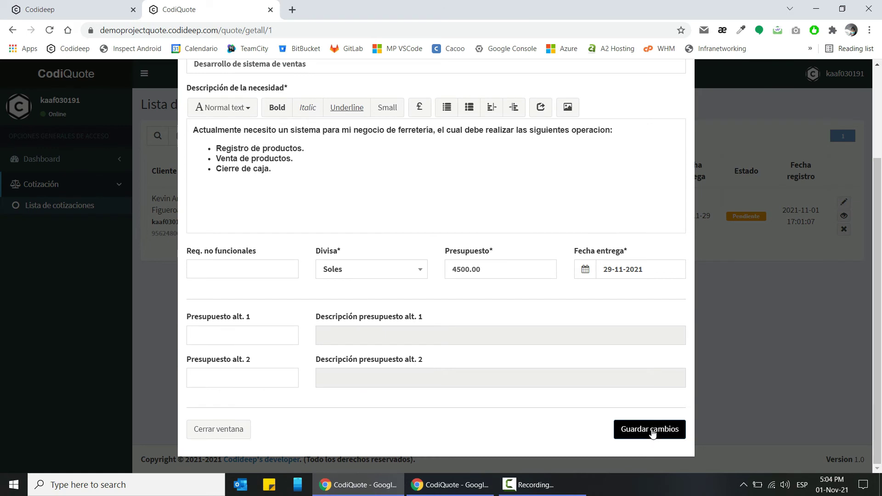
pyautogui.scroll(2, 621, 373)
pyautogui.scroll(1, 621, 372)
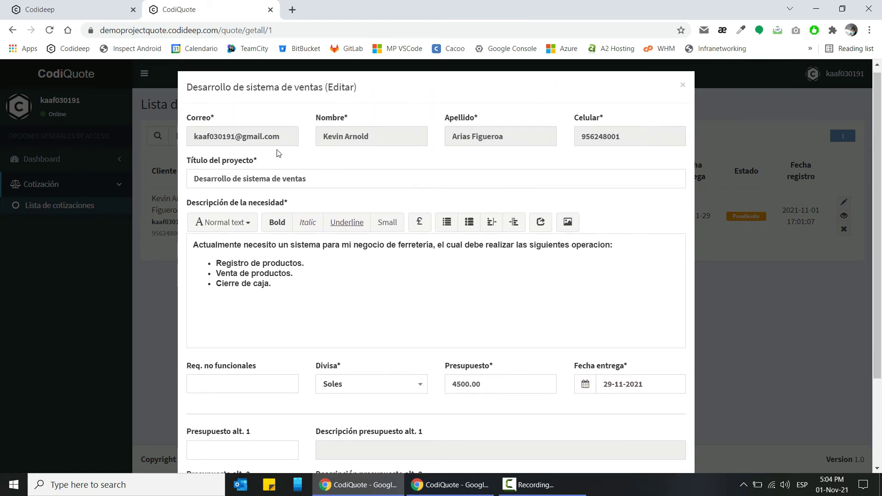
pyautogui.click(212, 137)
pyautogui.scroll(-1, 455, 179)
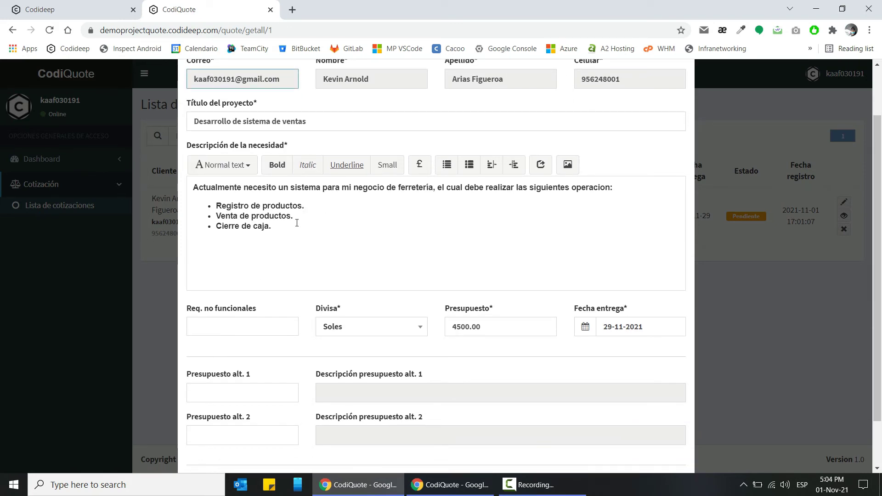
pyautogui.click(323, 205)
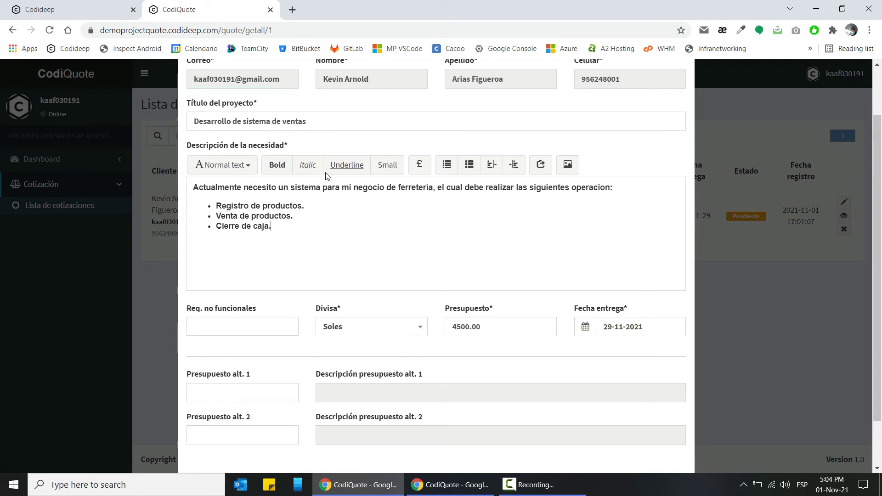
pyautogui.click(337, 123)
pyautogui.click(309, 232)
pyautogui.scroll(-1, 326, 212)
pyautogui.click(226, 275)
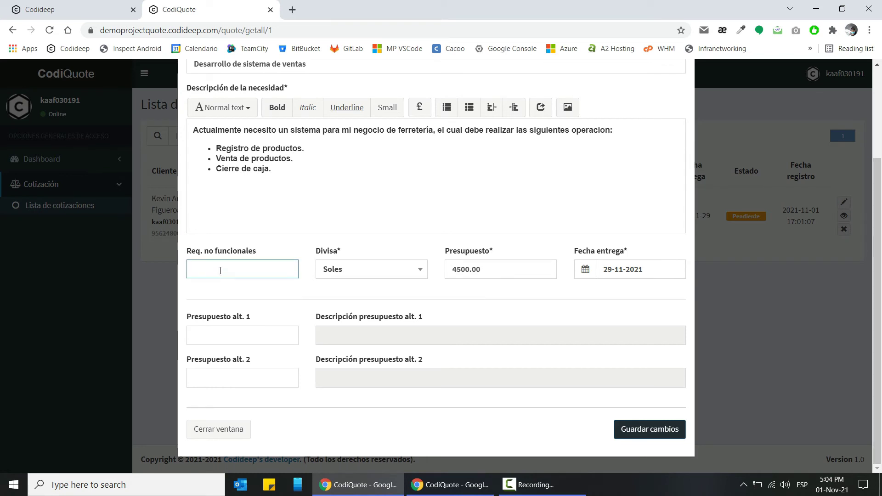
pyautogui.click(220, 271)
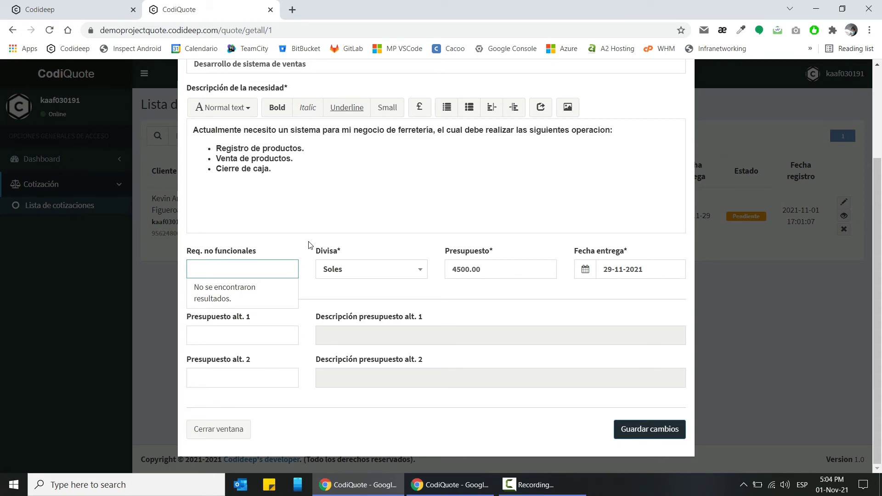
# - Add PHP, Laravel and MySQL as non-functional requirement tags
pyautogui.write('PHP')
pyautogui.press('Return')
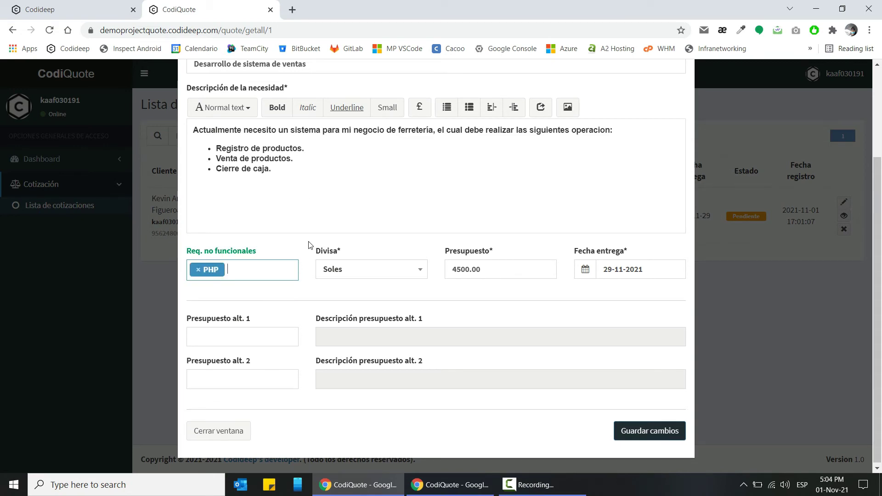
pyautogui.write('Laravel')
pyautogui.press('Return')
pyautogui.write('MySQL')
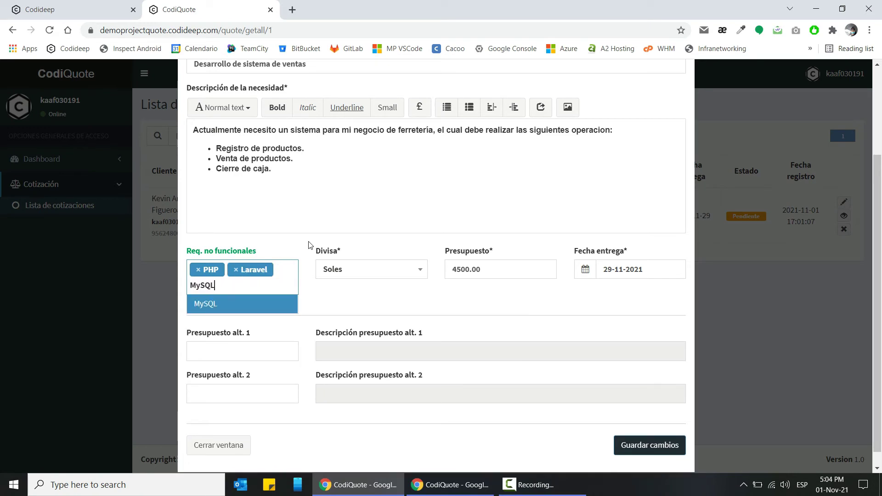
pyautogui.press('Return')
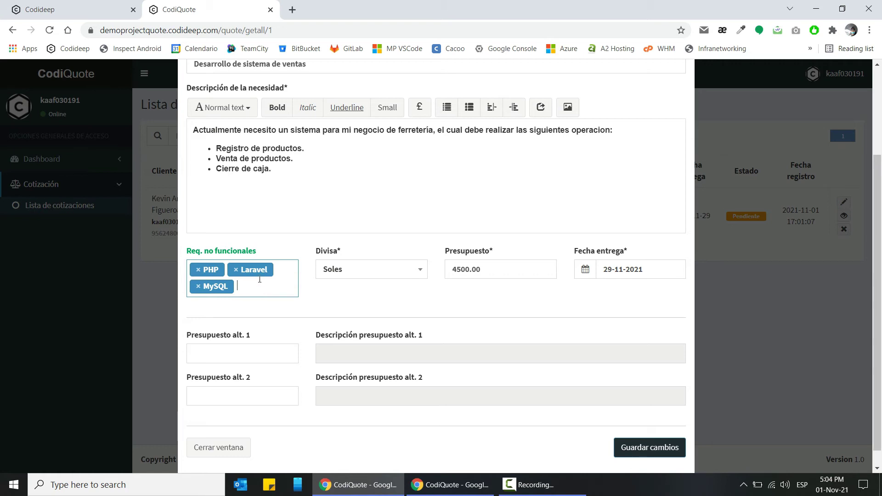
# - Switch Divisa to Dólares and back to Soles, then select the 4500.00 budget
pyautogui.click(389, 274)
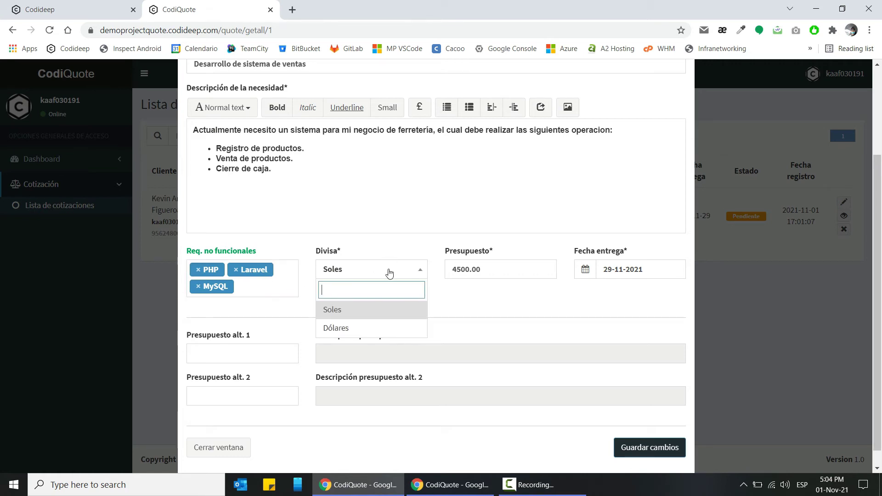
pyautogui.click(389, 273)
pyautogui.click(389, 274)
pyautogui.click(346, 329)
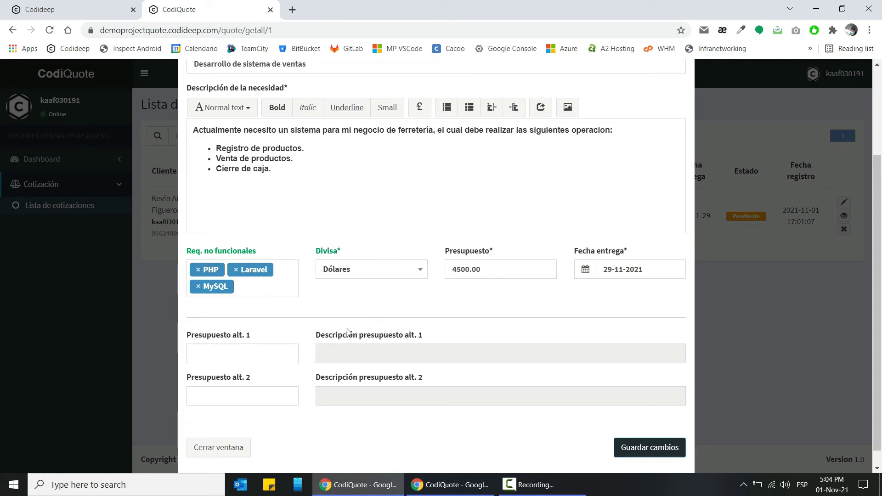
pyautogui.click(401, 269)
pyautogui.click(382, 309)
pyautogui.doubleClick(487, 270)
pyautogui.scroll(3, 462, 307)
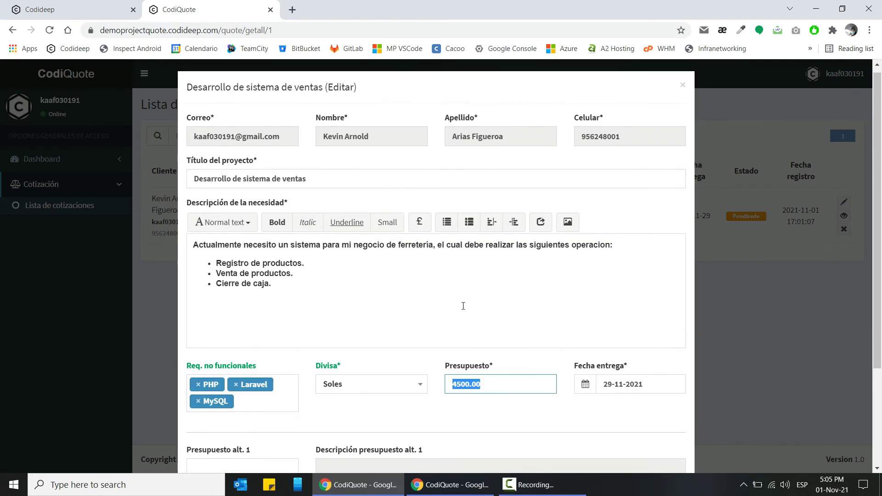
pyautogui.scroll(-3, 463, 306)
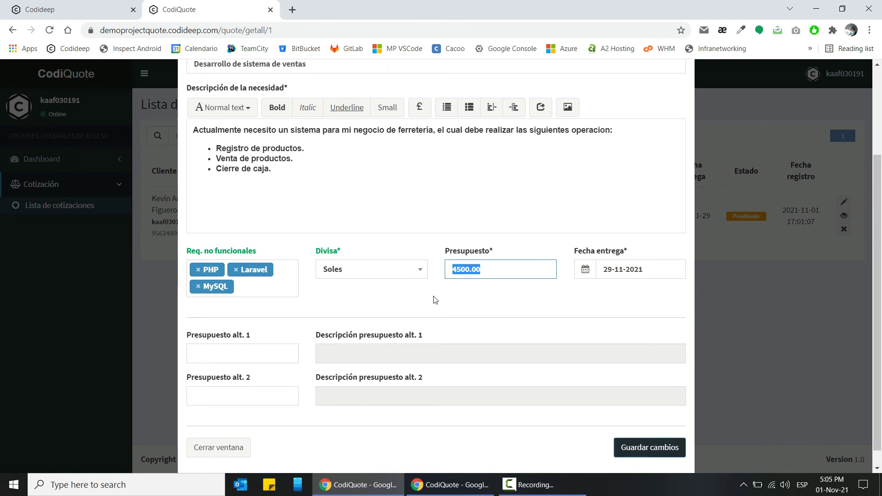
# - Enter 5000 as the Presupuesto budget
pyautogui.write('5000')
pyautogui.hotkey('ctrl', 'a')
pyautogui.press('End')
# - Pick 31 December 2021 as the Fecha entrega in the datepicker
pyautogui.click(663, 266)
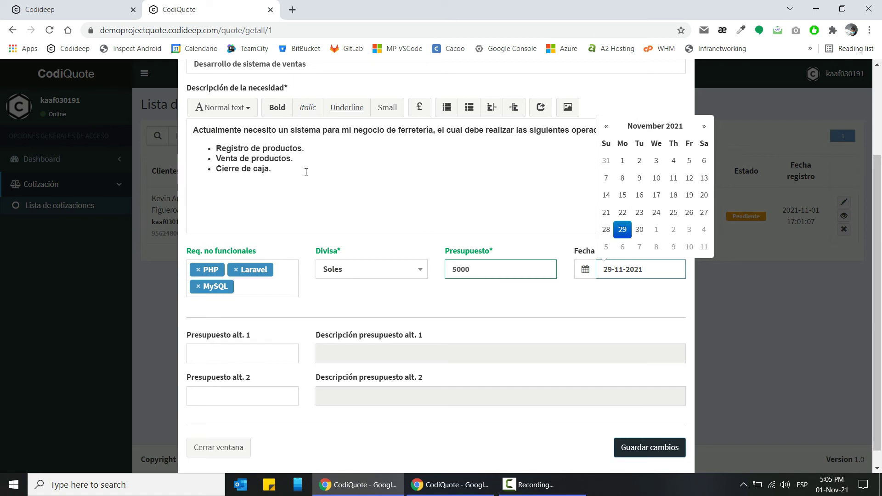
pyautogui.click(704, 126)
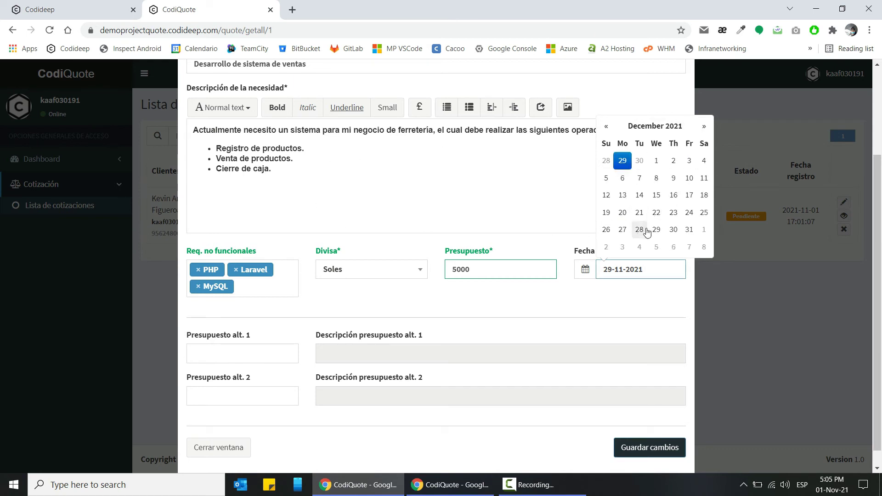
pyautogui.click(690, 229)
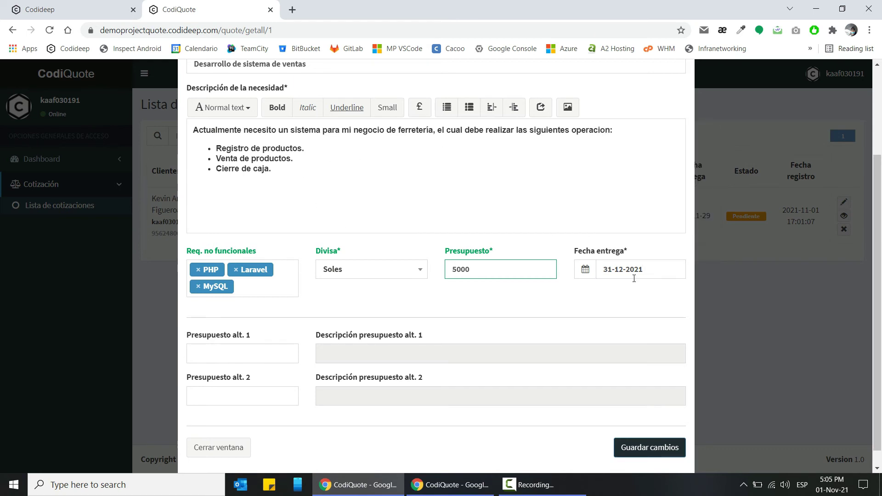
pyautogui.scroll(-1, 259, 355)
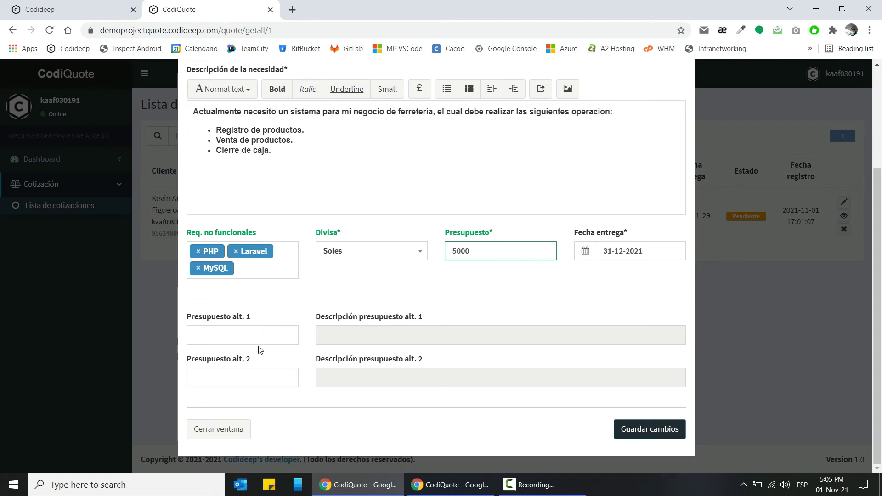
pyautogui.click(255, 335)
pyautogui.scroll(3, 268, 329)
pyautogui.scroll(-3, 270, 335)
# - Set Presupuesto alt. 1 to 4300, described 'Este costo aplicaría, siempre y cuando se quite el módulo de cierre de caja'
pyautogui.write('4300')
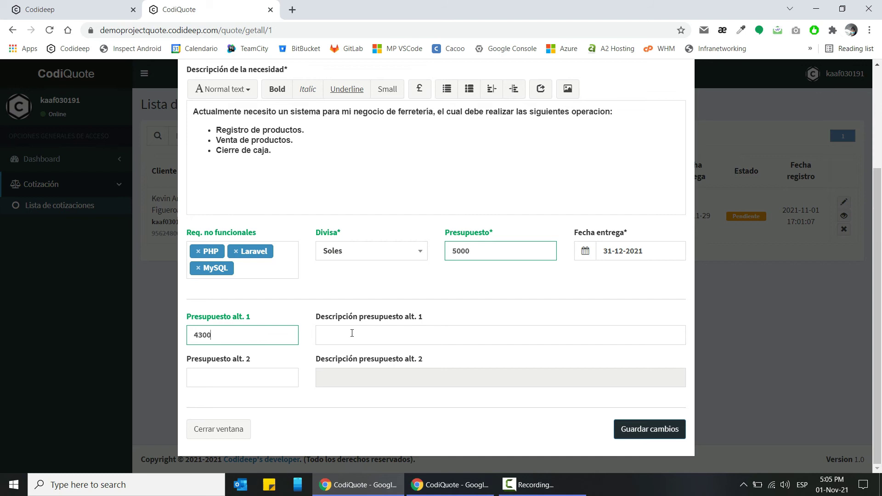
pyautogui.click(350, 334)
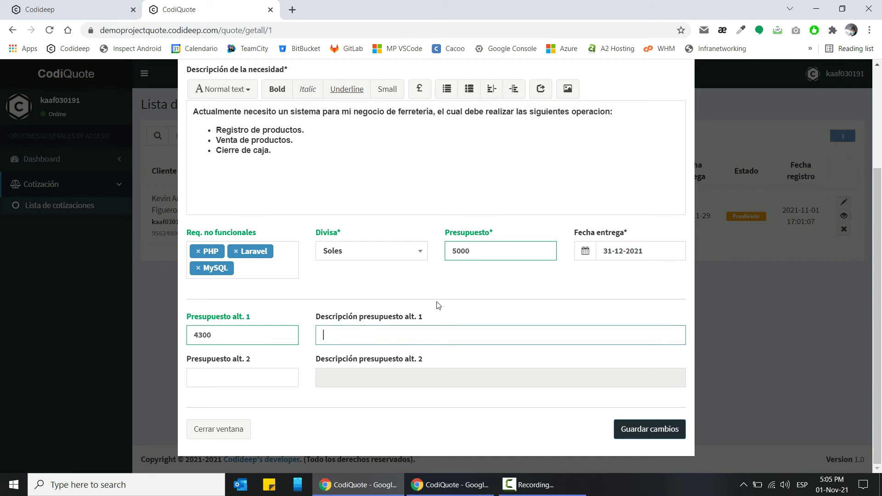
pyautogui.write('Este costo aplicaría, siemore')
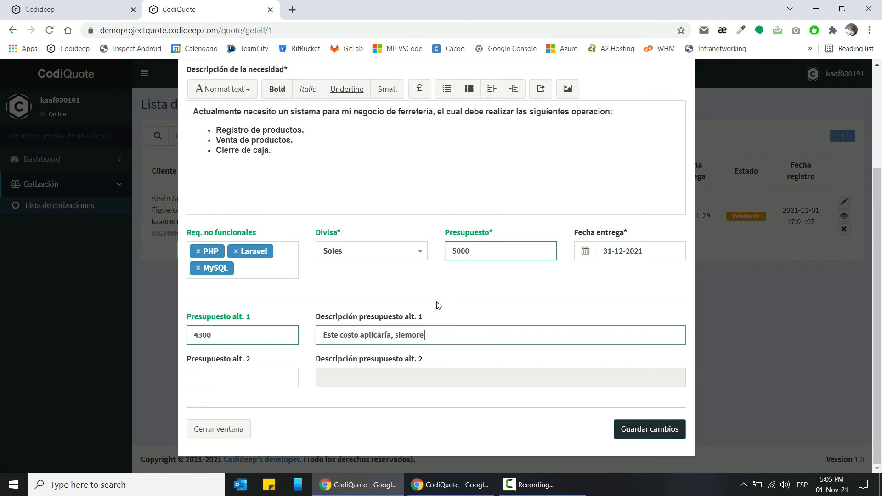
pyautogui.hotkey('ctrl', 'BackSpace')
pyautogui.write('siempre y cuando se quite el módi')
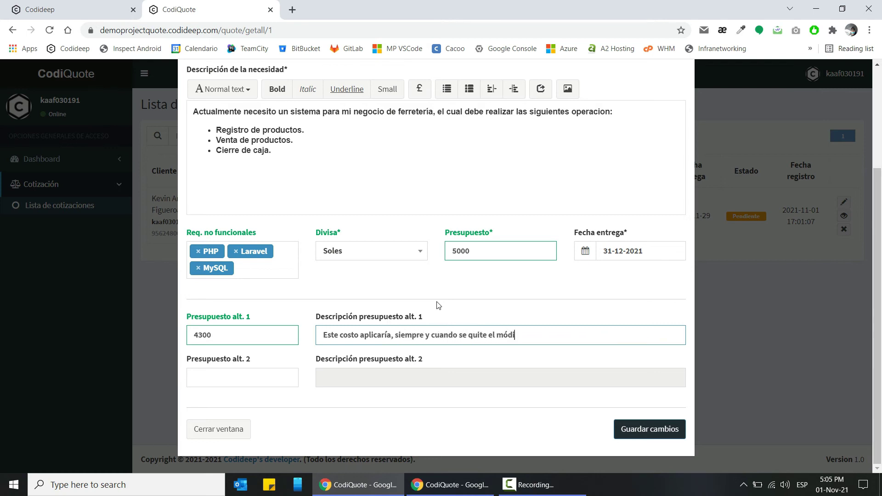
pyautogui.write('ulo de cierre de cja')
pyautogui.press('BackSpace')
pyautogui.press('BackSpace')
pyautogui.write('aja')
pyautogui.click(248, 374)
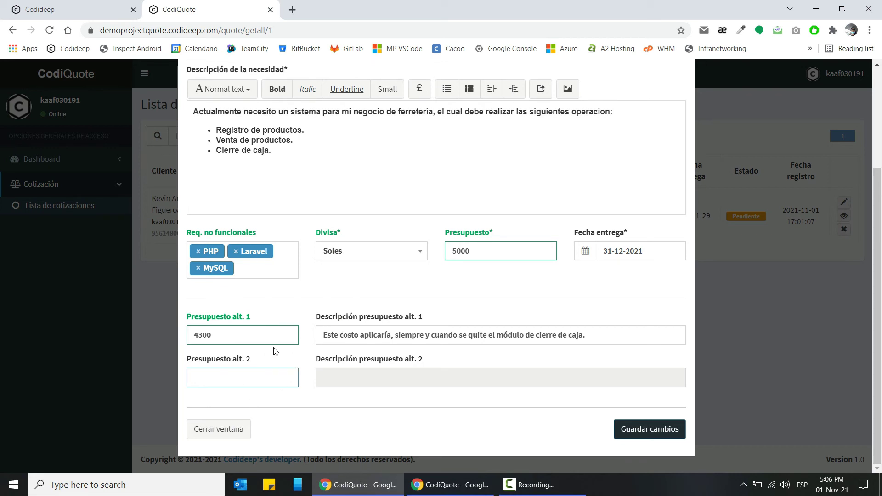
# - Save the quote edits with Guardar cambios and confirm with 'Sí, proceder.'
pyautogui.scroll(3, 304, 354)
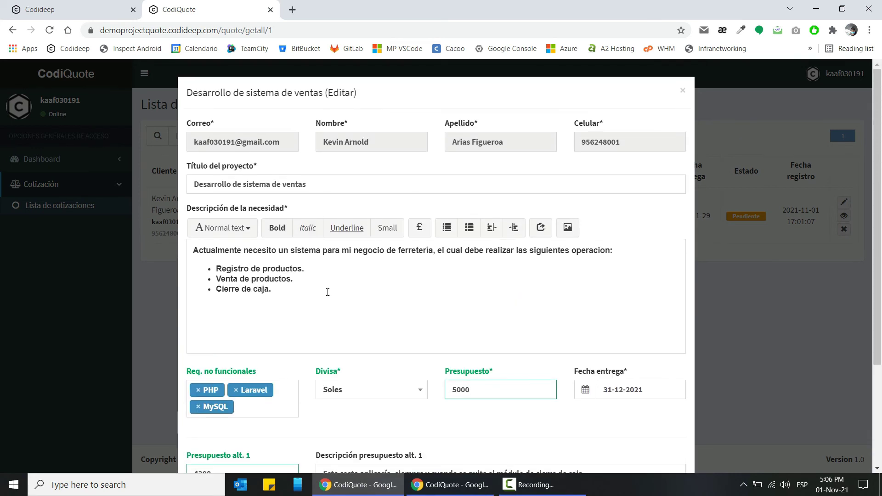
pyautogui.scroll(-3, 357, 203)
pyautogui.click(650, 429)
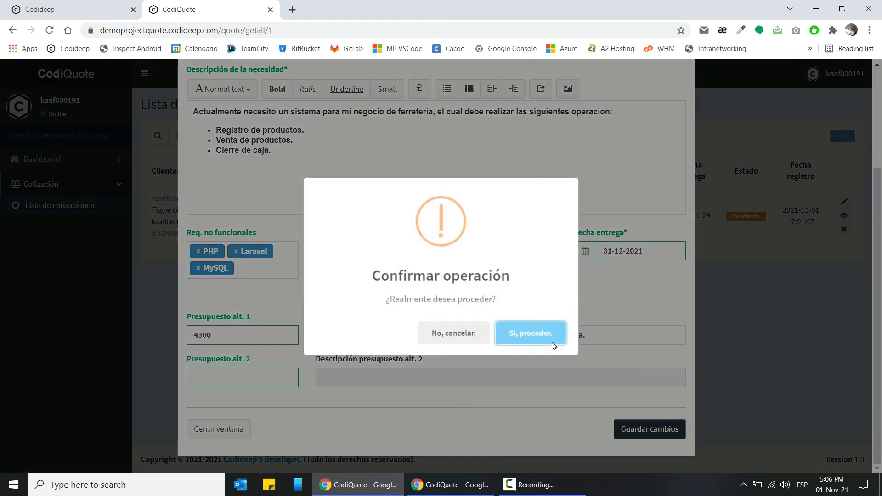
pyautogui.click(542, 332)
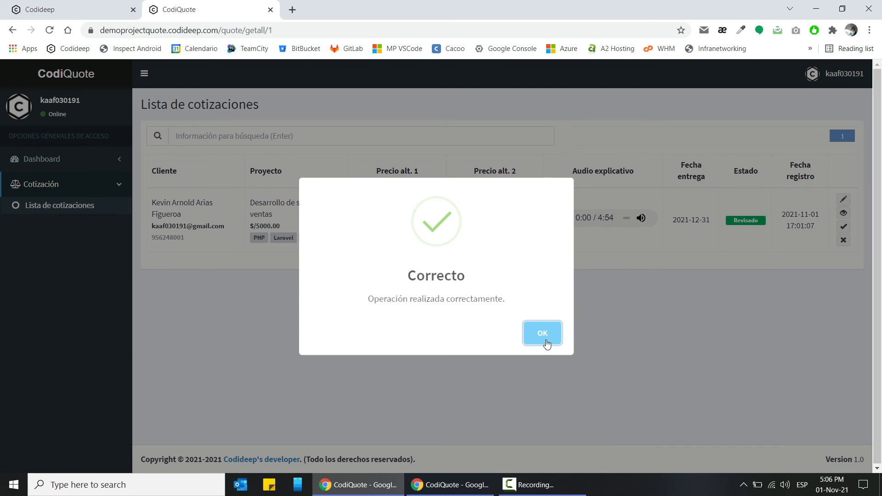
pyautogui.click(543, 333)
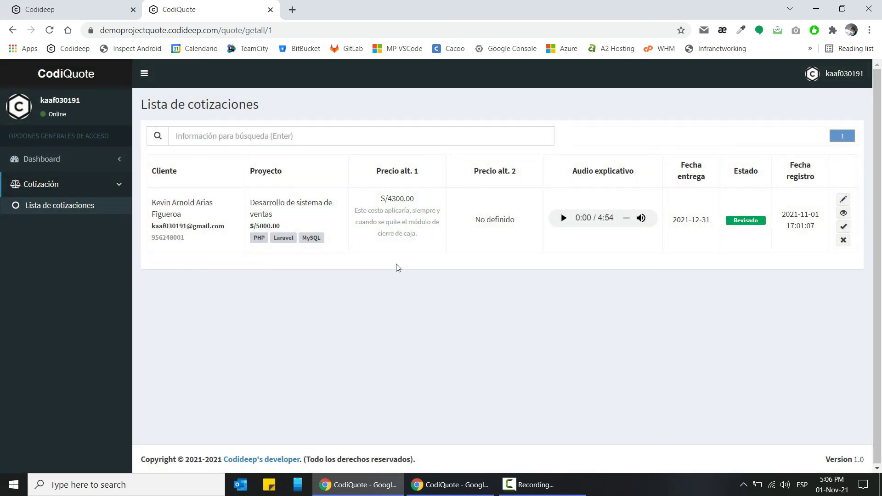
# - Point out the S/5000.00 budget, technology tags, S/4300.00 alternative price with its note, and No definido
pyautogui.doubleClick(254, 226)
pyautogui.moveTo(254, 238); pyautogui.dragTo(324, 240)
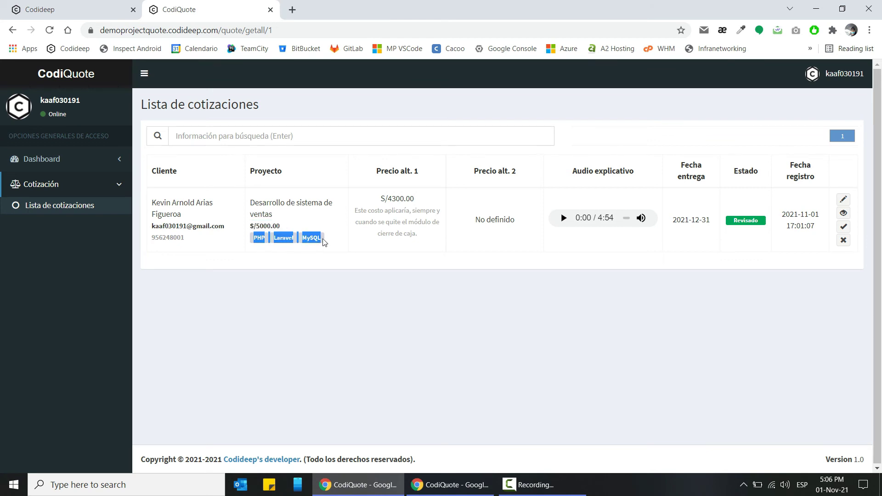
pyautogui.click(336, 252)
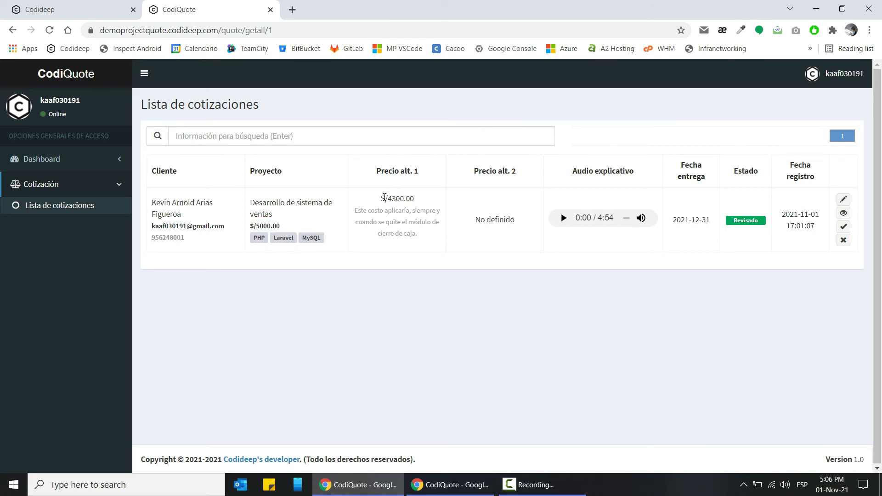
pyautogui.moveTo(385, 199); pyautogui.dragTo(418, 201)
pyautogui.click(421, 257)
pyautogui.moveTo(355, 214); pyautogui.dragTo(427, 238)
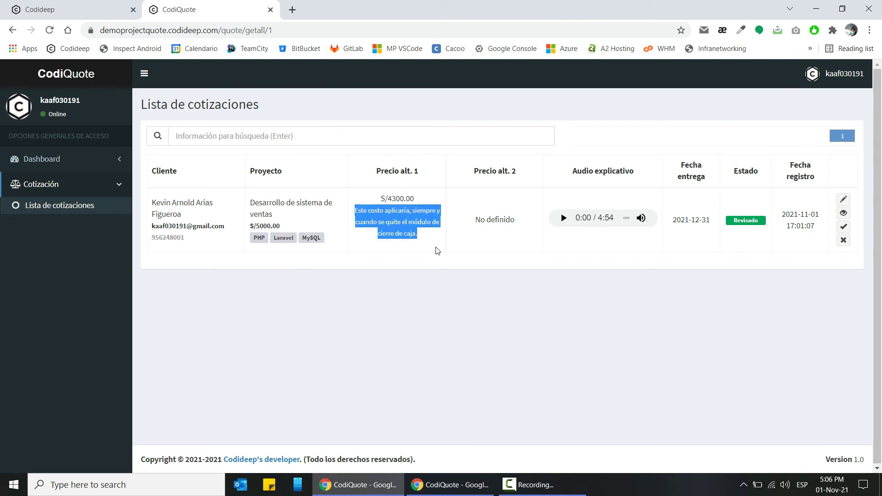
pyautogui.click(438, 248)
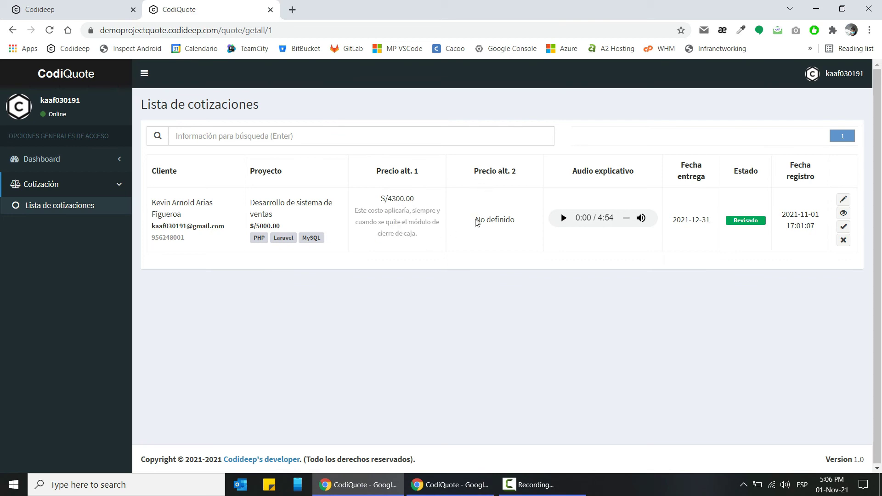
pyautogui.moveTo(475, 219); pyautogui.dragTo(514, 216)
pyautogui.click(515, 198)
pyautogui.click(462, 489)
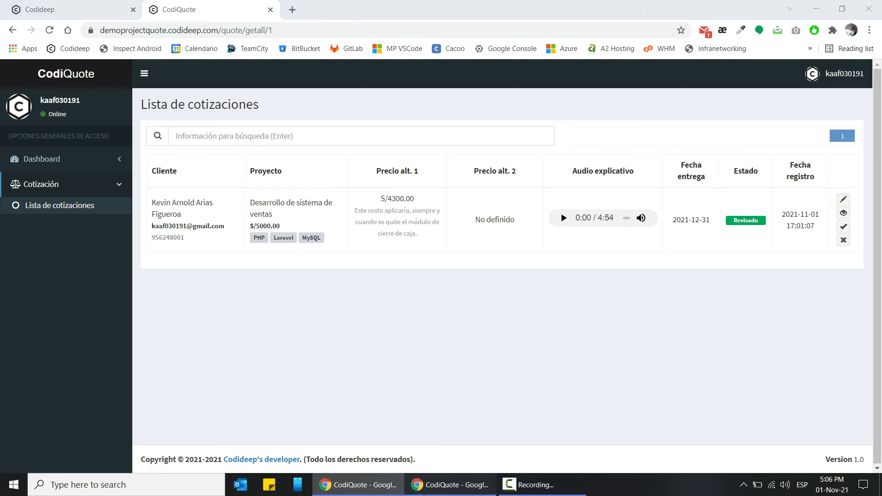
pyautogui.hotkey('alt', 'Tab')
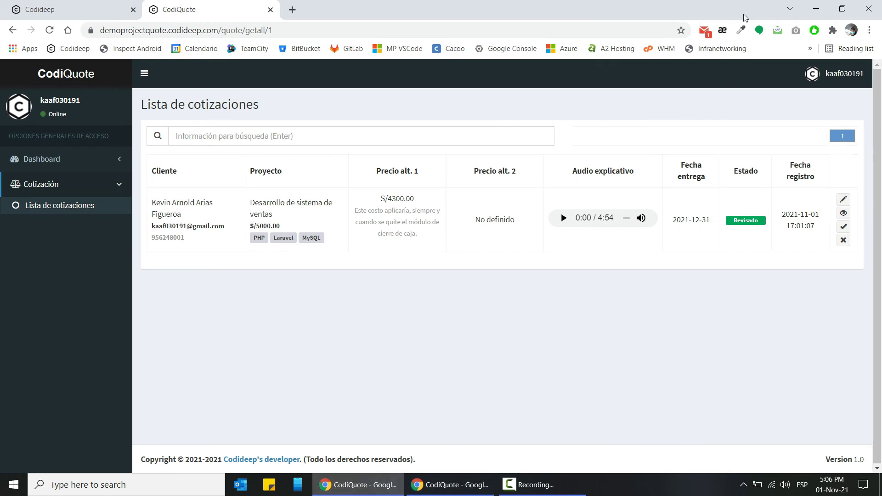
pyautogui.click(703, 31)
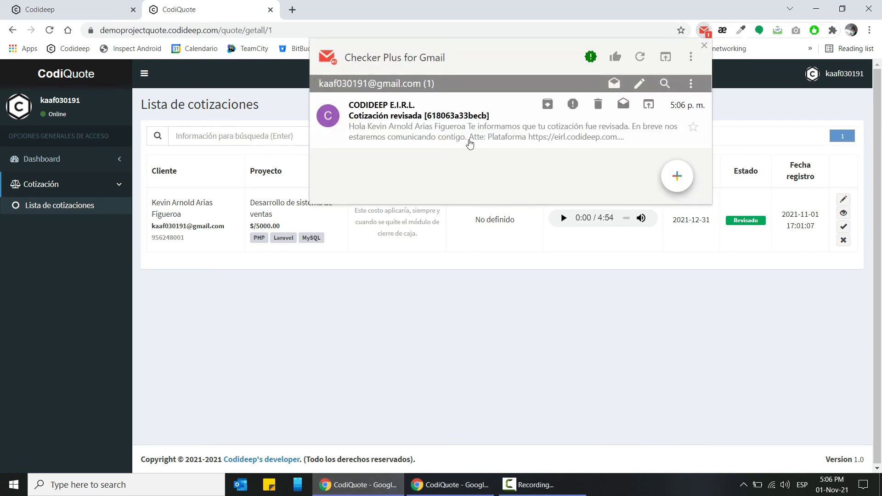
pyautogui.click(386, 126)
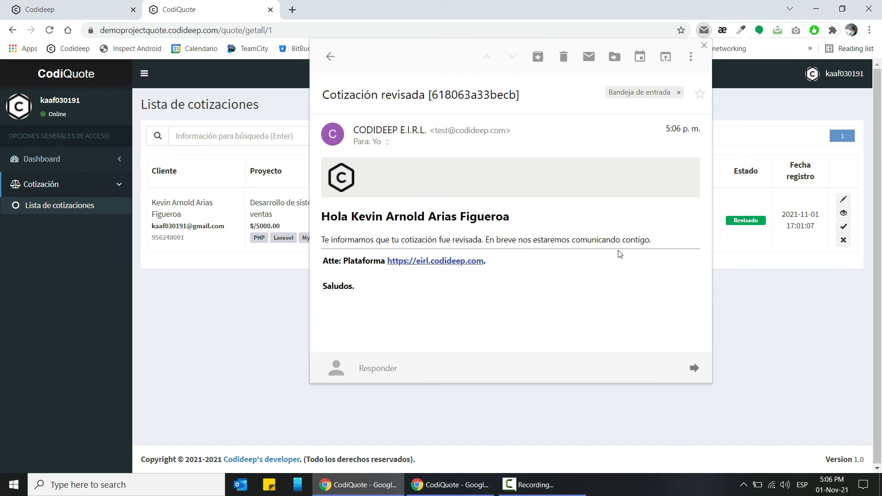
pyautogui.click(757, 275)
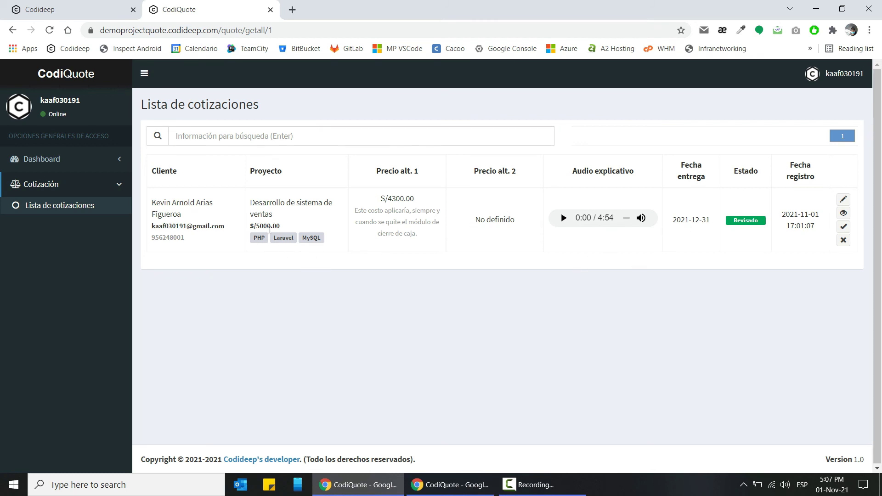
# - Highlight the alternative price note and the client's phone number in the quote row
pyautogui.moveTo(360, 207); pyautogui.dragTo(434, 247)
pyautogui.click(420, 223)
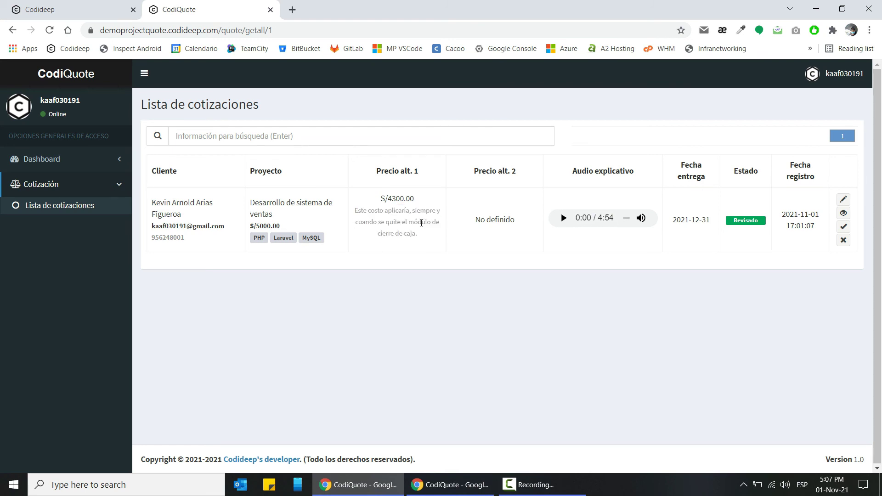
pyautogui.doubleClick(172, 236)
pyautogui.moveTo(740, 224); pyautogui.dragTo(746, 217)
pyautogui.doubleClick(174, 240)
pyautogui.click(732, 224)
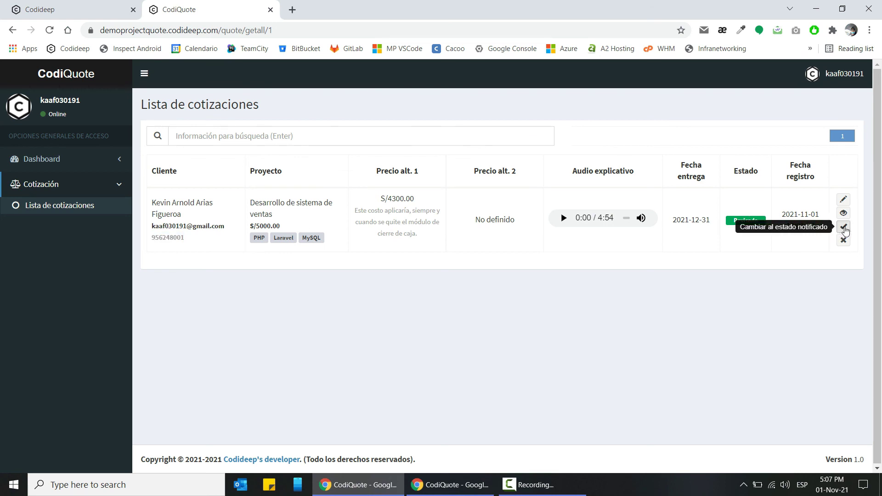
# - Change the quote's status to Notificado and confirm with 'Sí, proceder.'
pyautogui.click(843, 227)
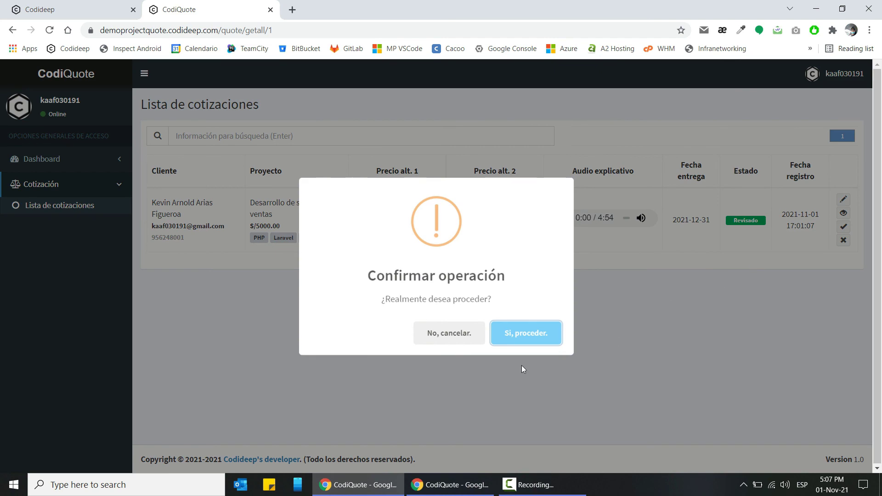
pyautogui.click(522, 339)
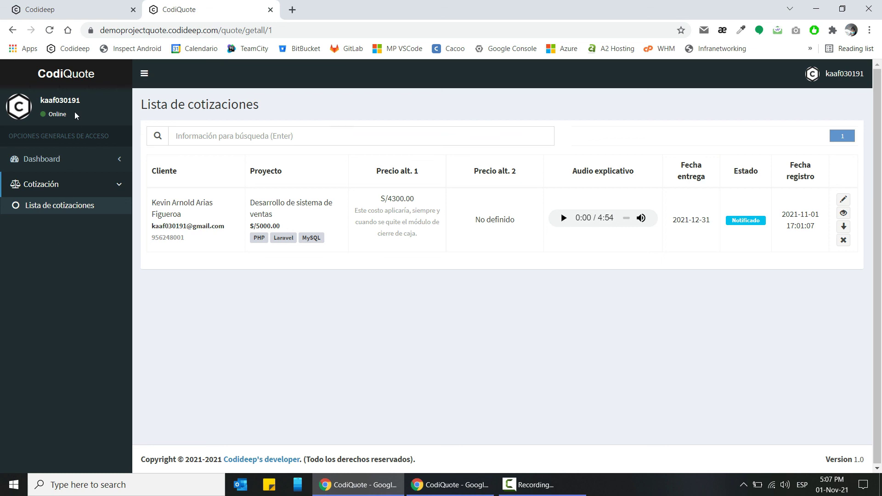
pyautogui.click(88, 6)
pyautogui.click(186, 3)
# - Bring up the incognito public form and highlight its demoprojectquote.codideep.com address
pyautogui.click(422, 483)
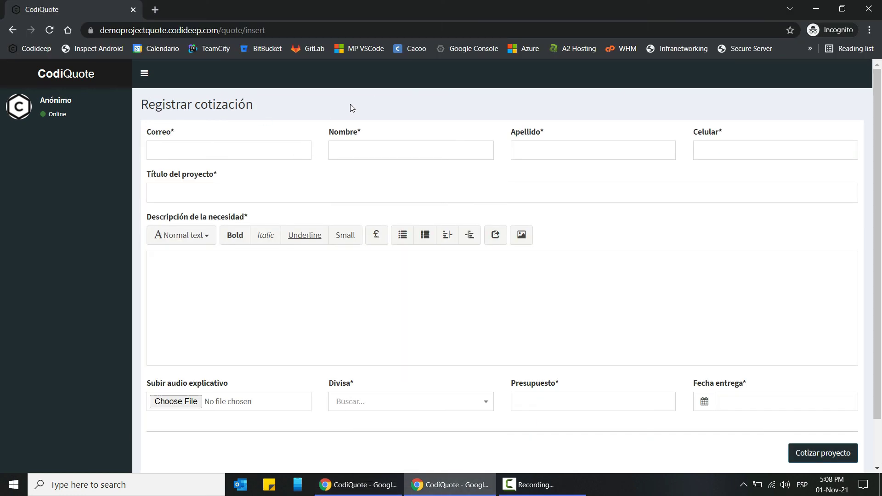
pyautogui.click(287, 29)
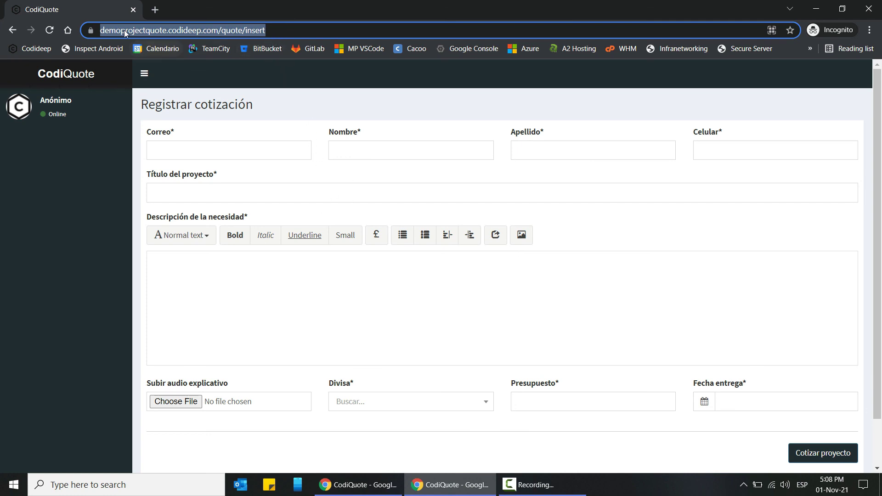
pyautogui.moveTo(295, 30); pyautogui.dragTo(87, 53)
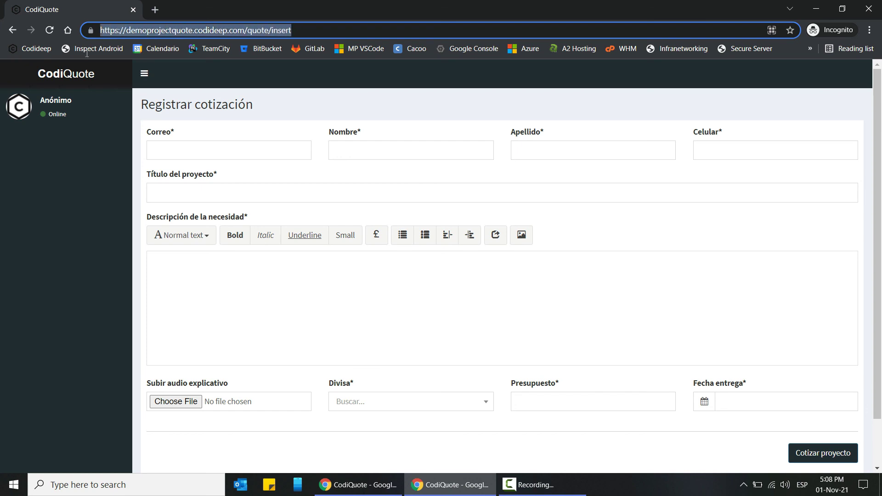
pyautogui.doubleClick(158, 29)
pyautogui.click(126, 29)
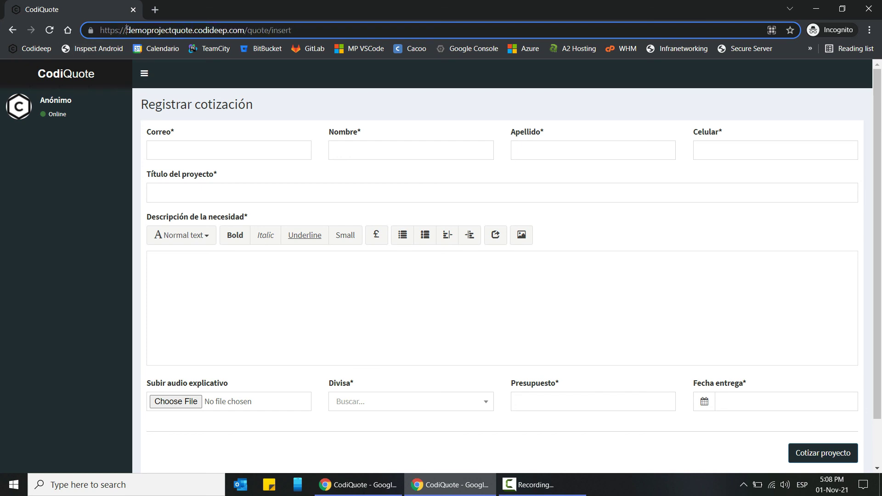
pyautogui.moveTo(126, 30); pyautogui.dragTo(245, 30)
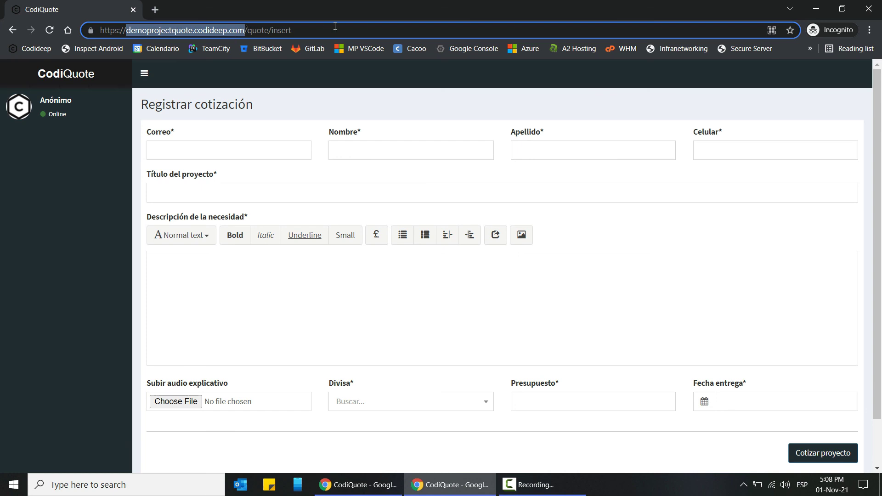
pyautogui.click(290, 134)
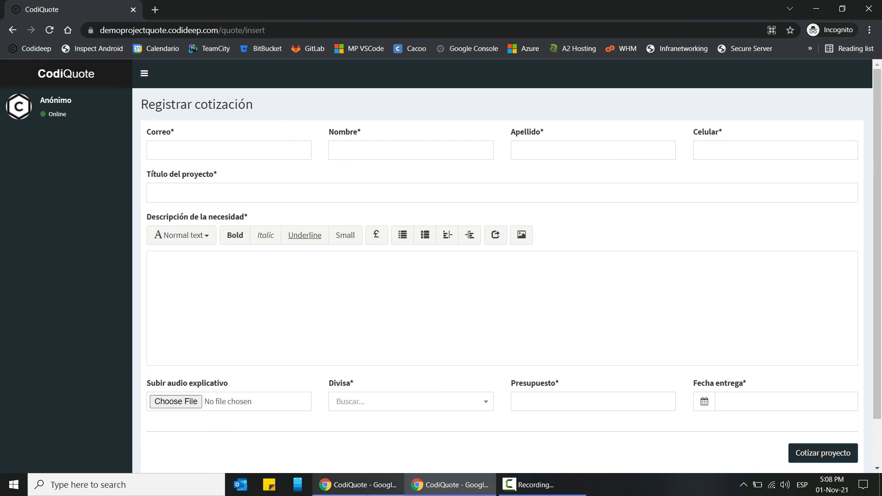
pyautogui.hotkey('alt', 'Tab')
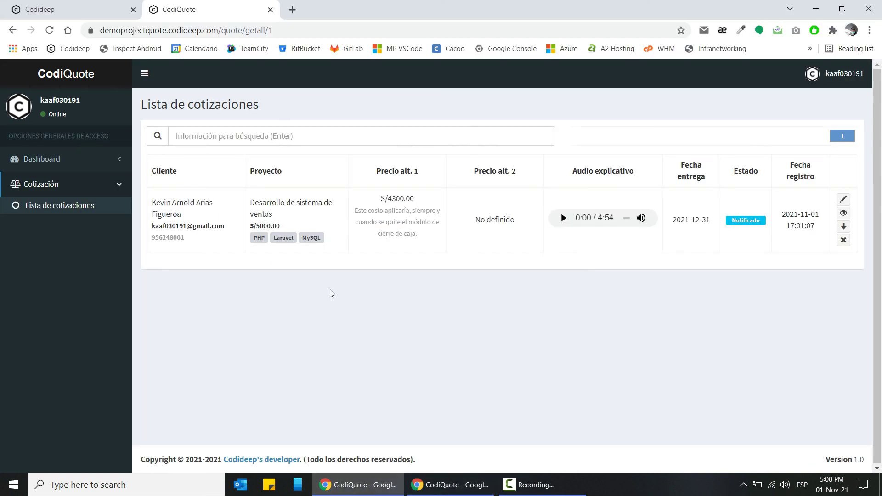